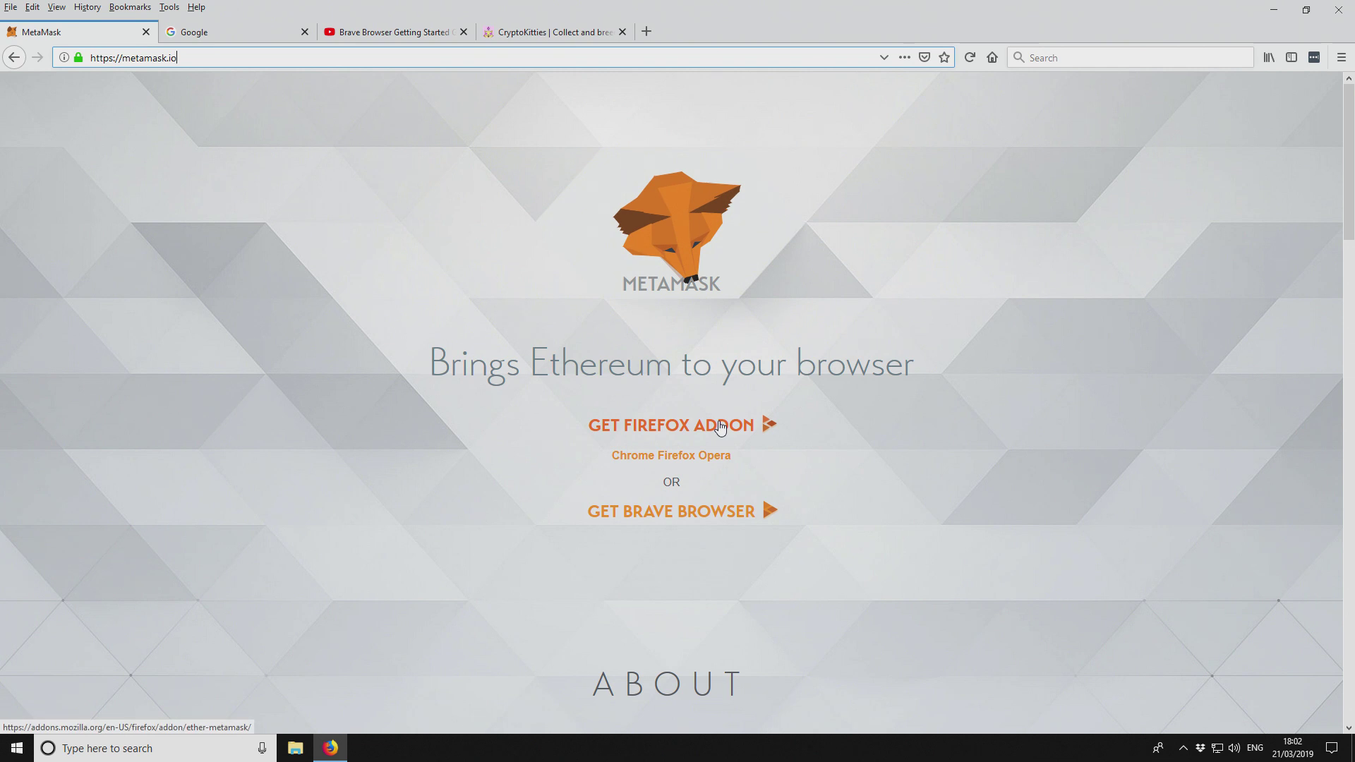
Step: Install the MetaMask add-on for Firefox from its add-ons page, granting the requested permissions and dismissing the installation notice
click(644, 426)
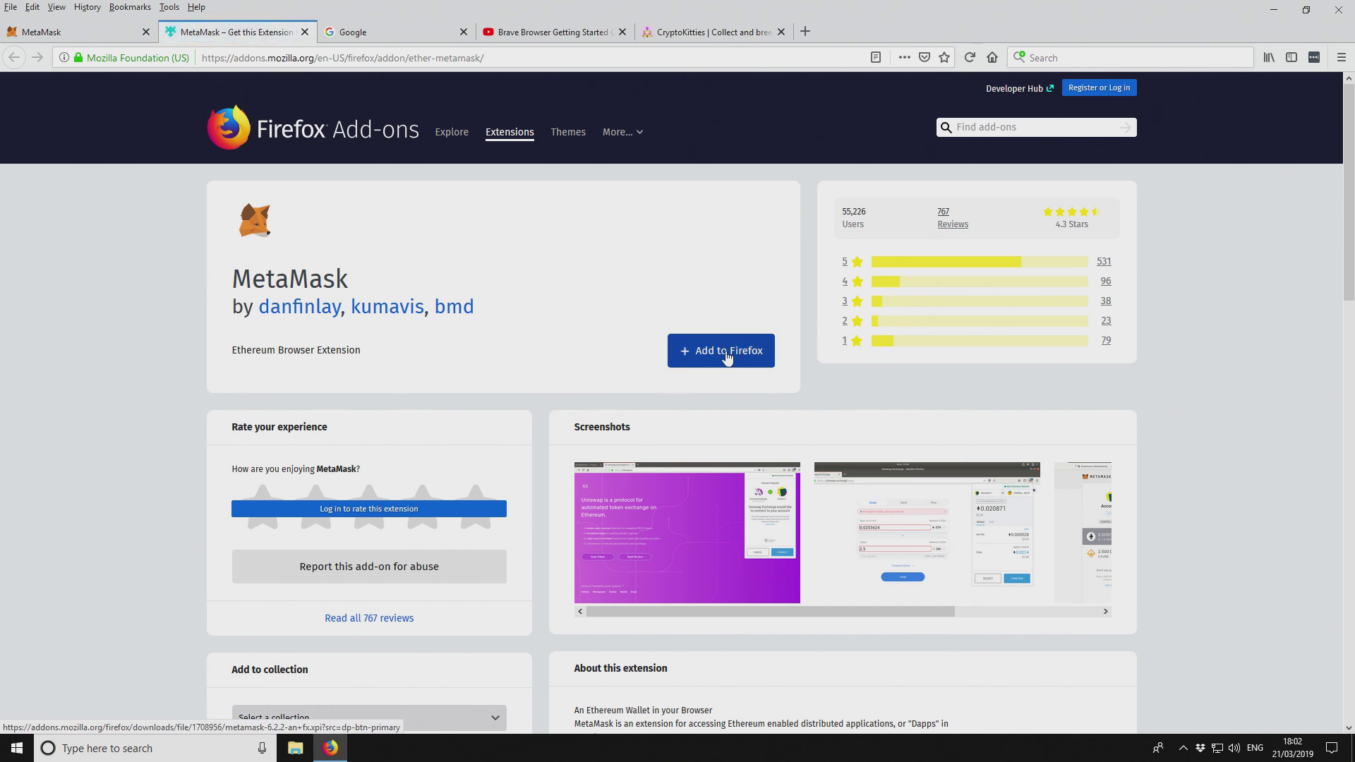
click(727, 358)
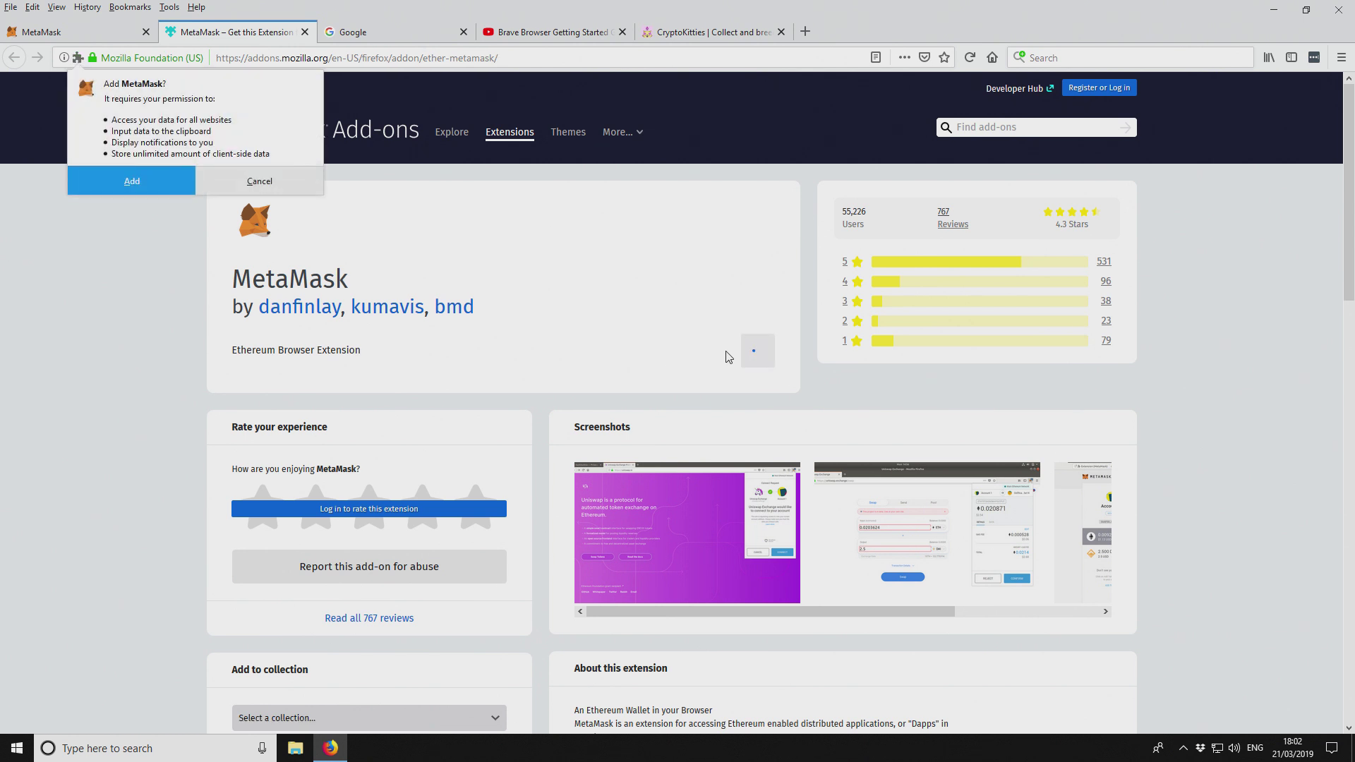
click(162, 186)
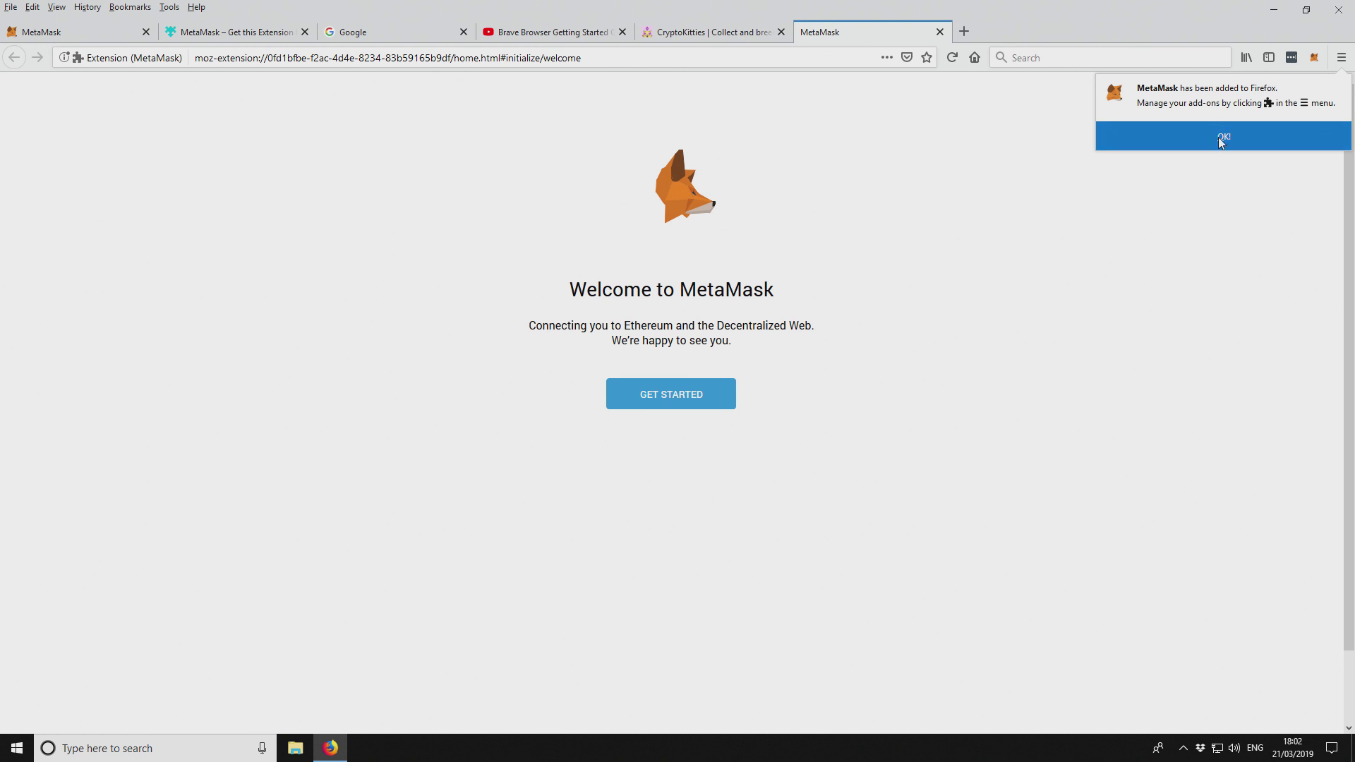
click(1222, 141)
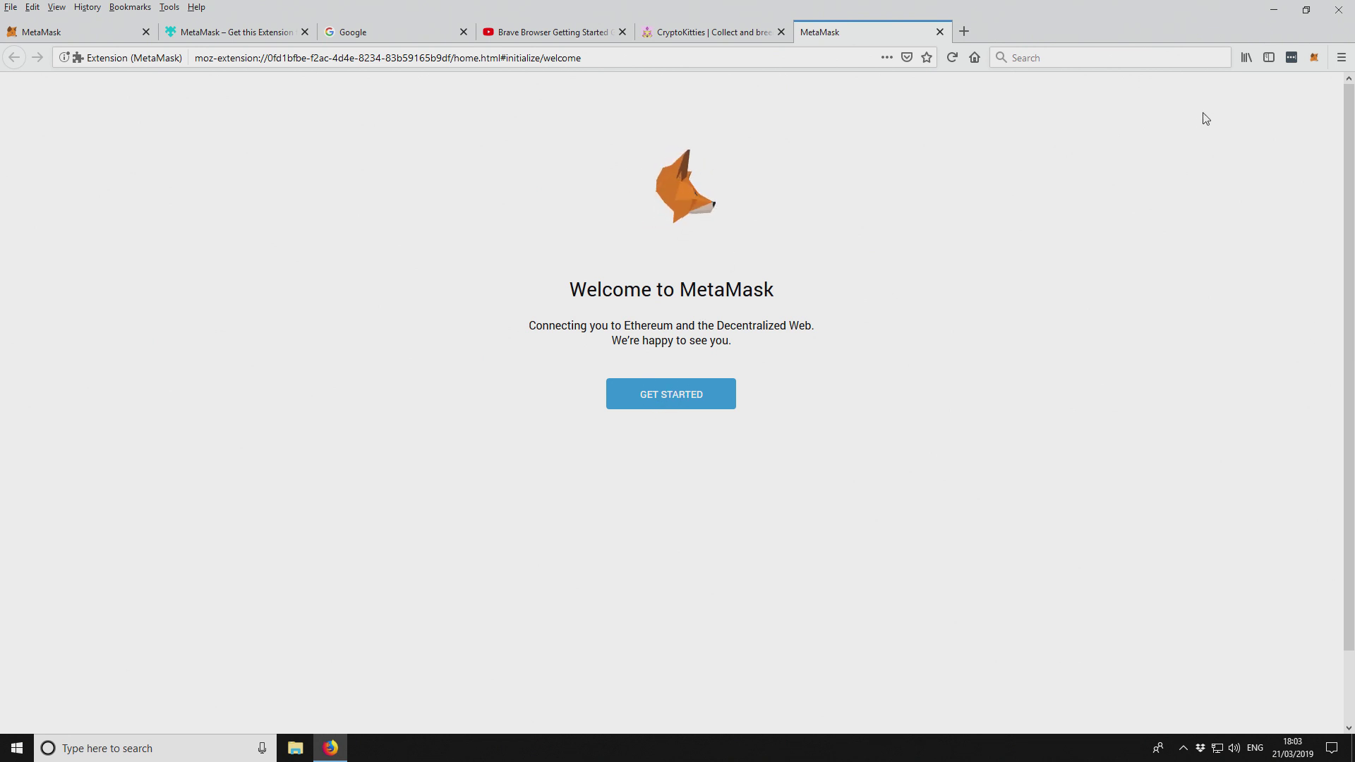
Step: Start the MetaMask setup and choose to create a new wallet
click(1316, 59)
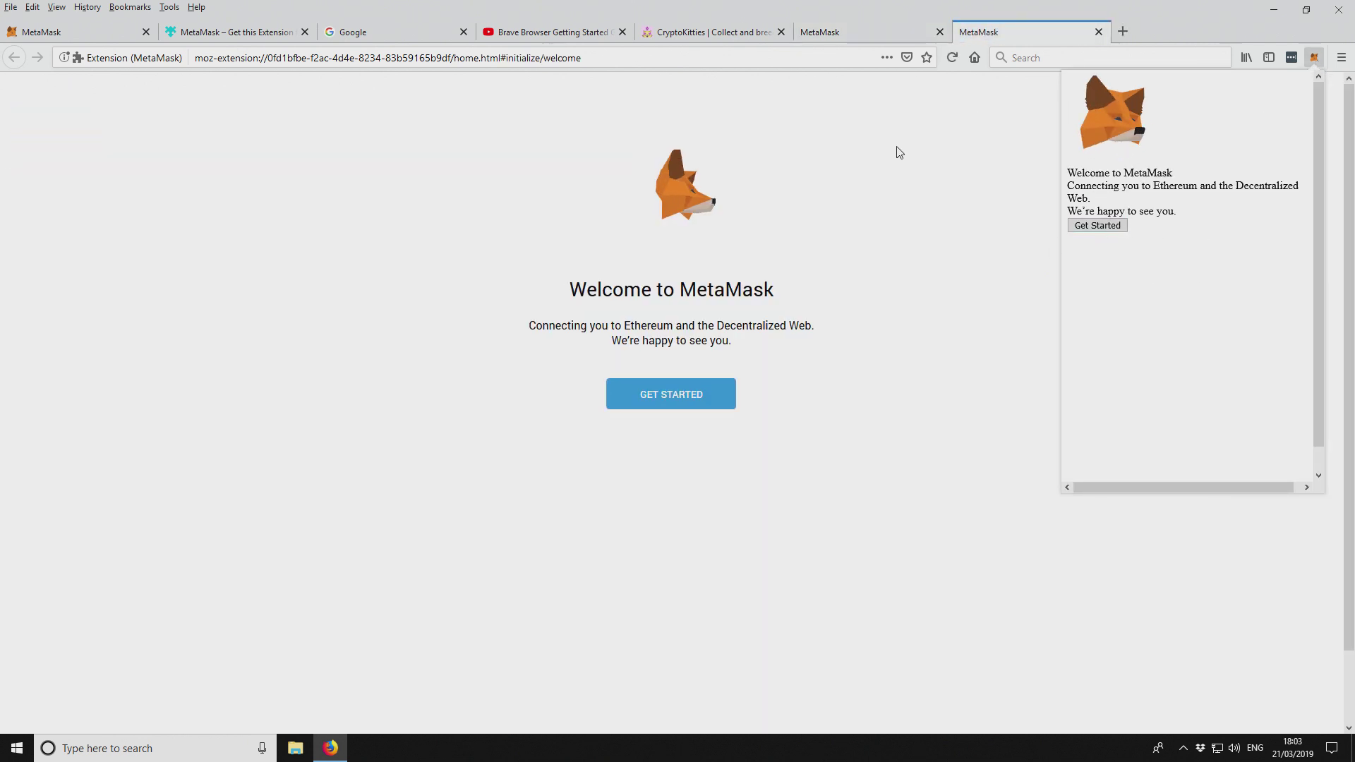
click(986, 163)
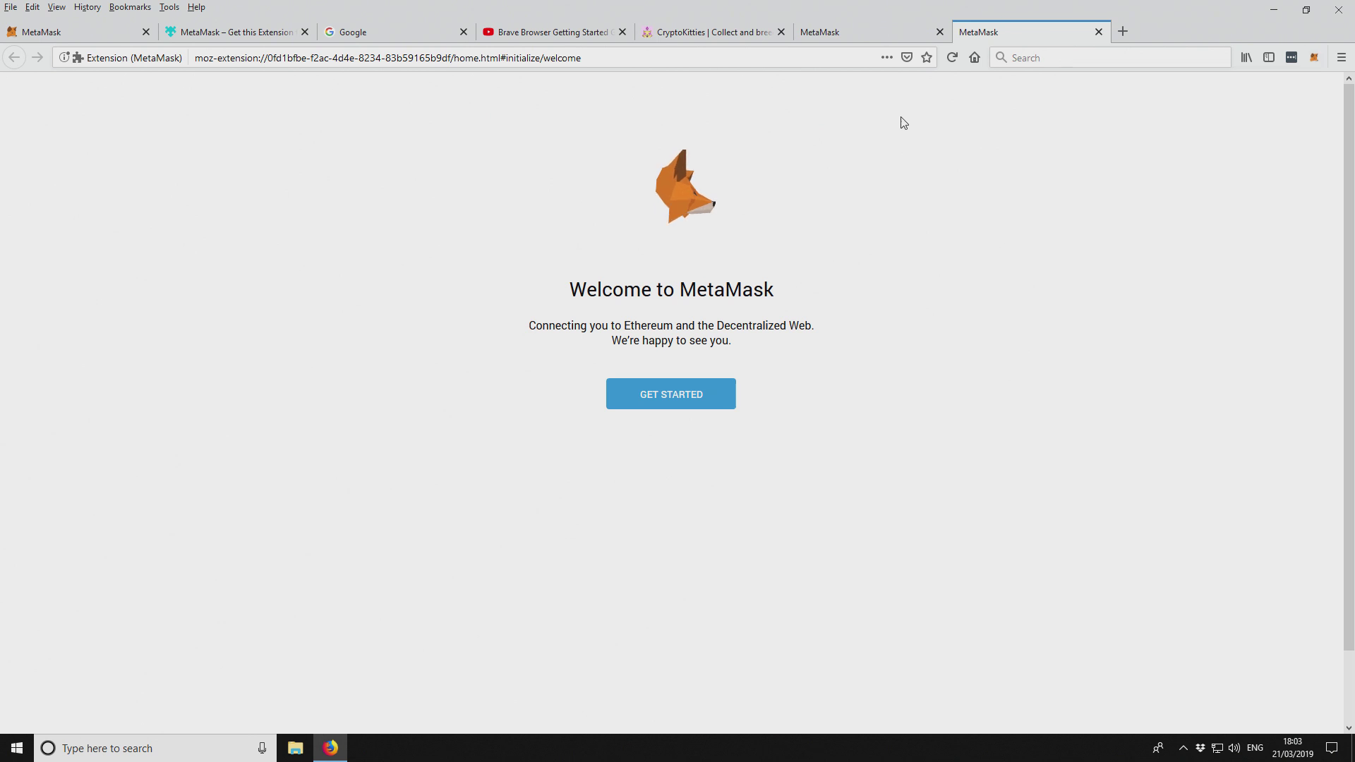
click(682, 401)
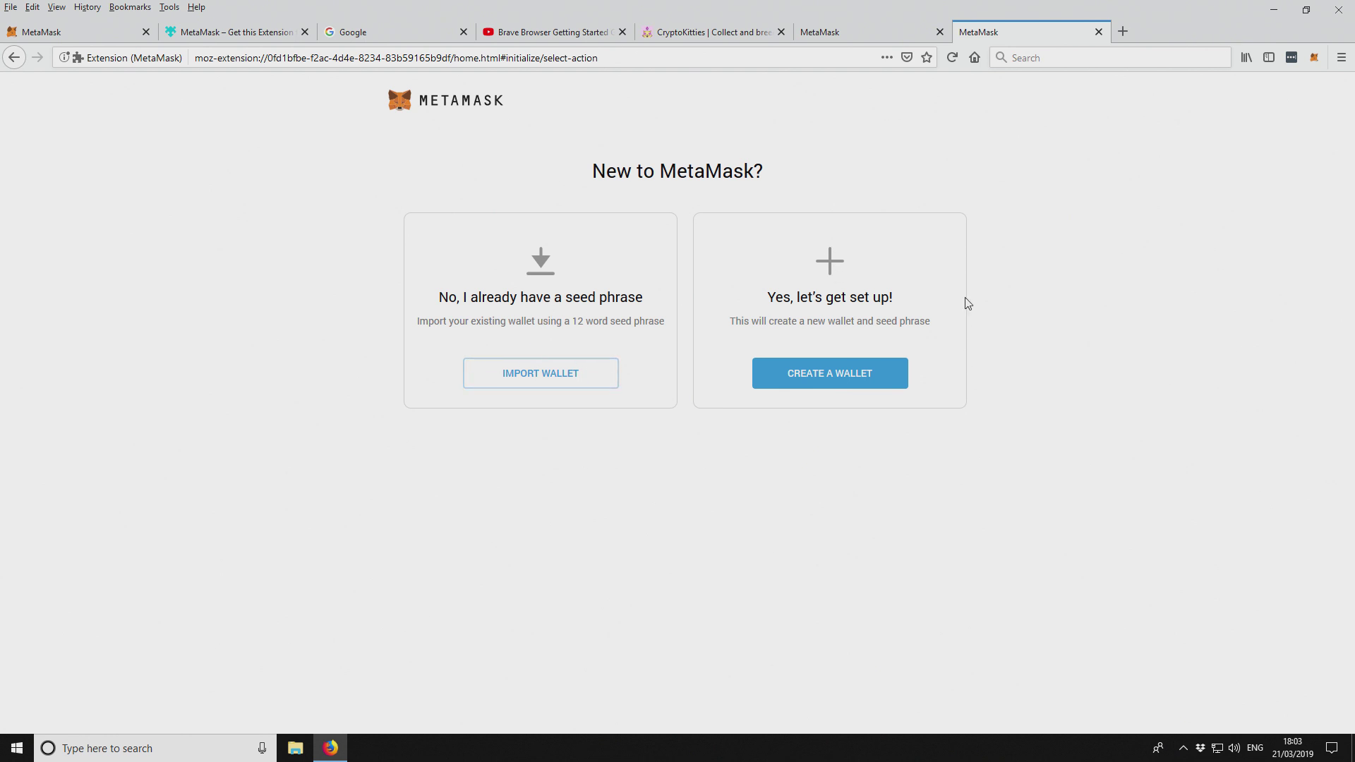
click(823, 380)
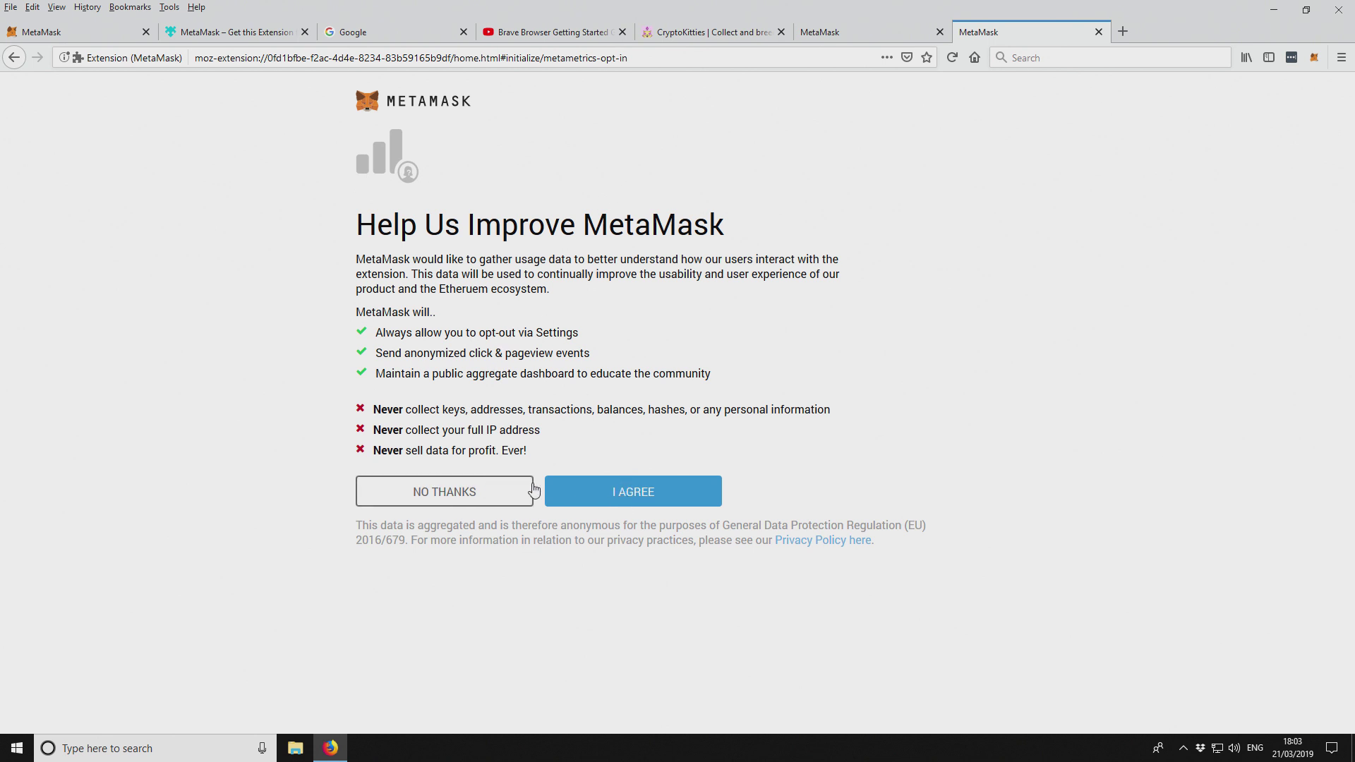
Step: Agree to usage data collection, and create the new wallet password with the Terms of Use accepted
click(652, 499)
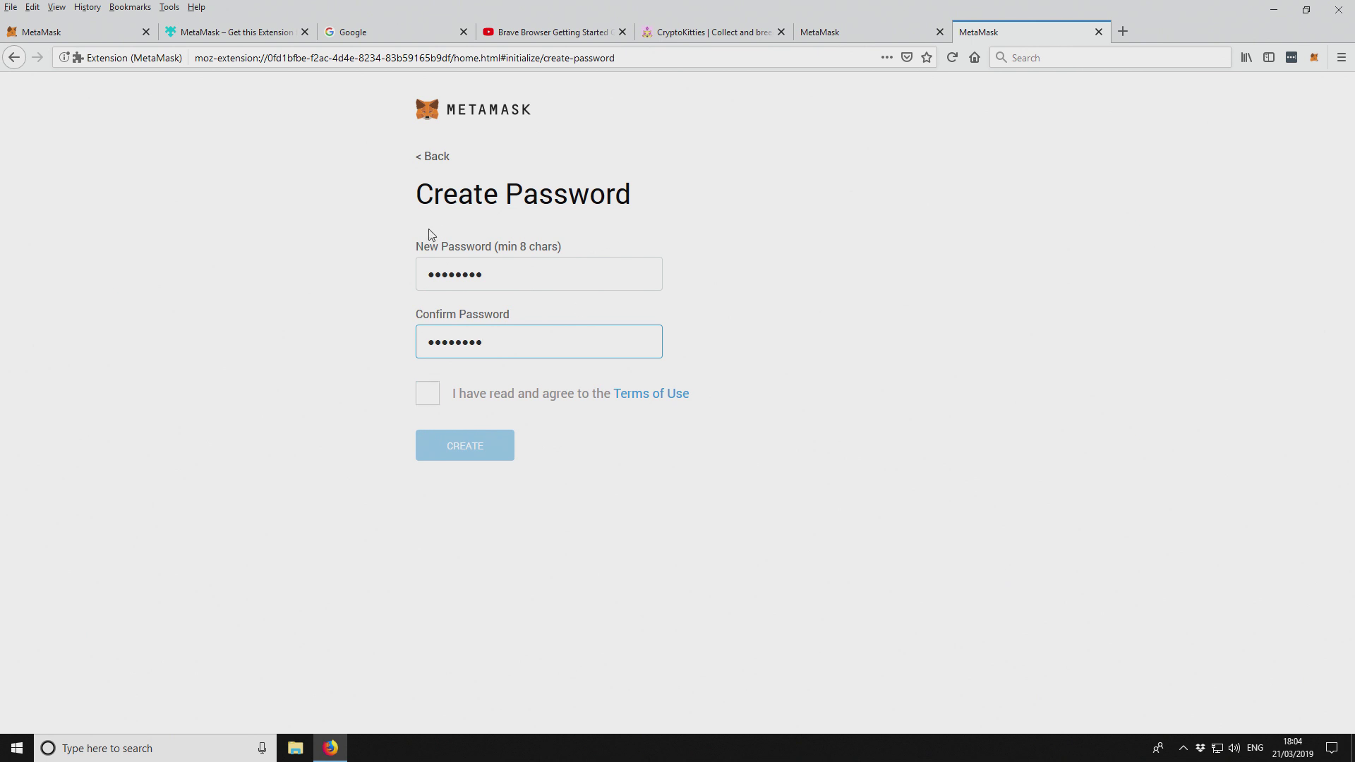
click(428, 393)
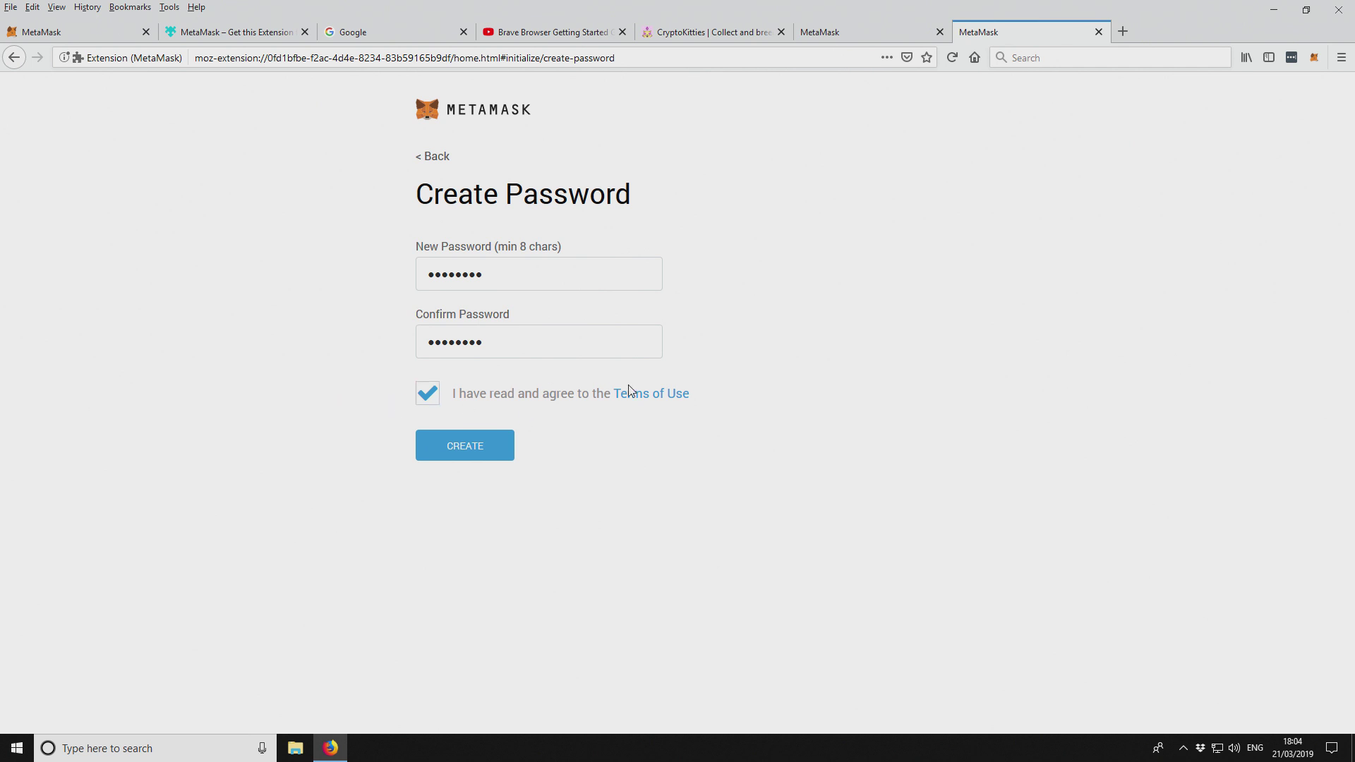
click(449, 445)
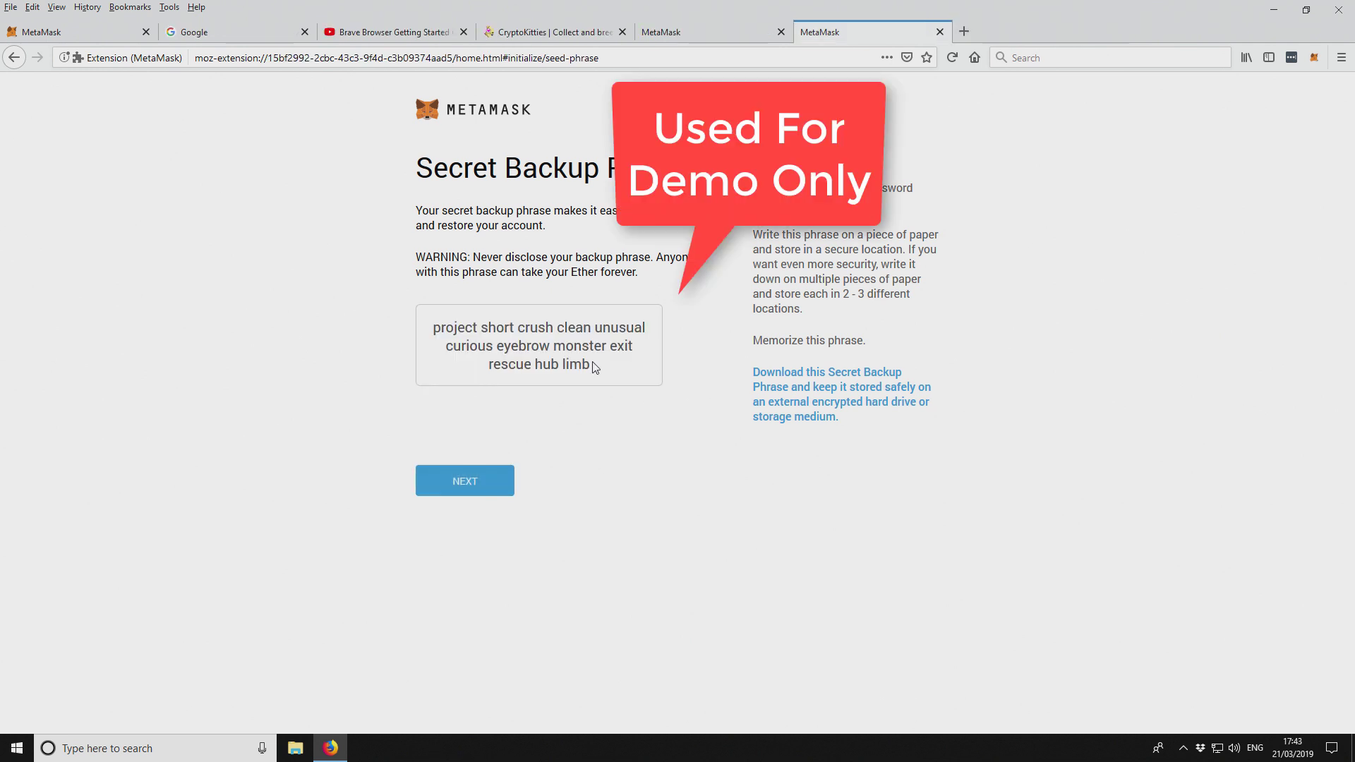
Step: Copy the wallet's secret backup phrase into a new Notepad document, and minimise Notepad to return to the phrase page
drag(590, 365, 432, 325)
key(ctrl+c)
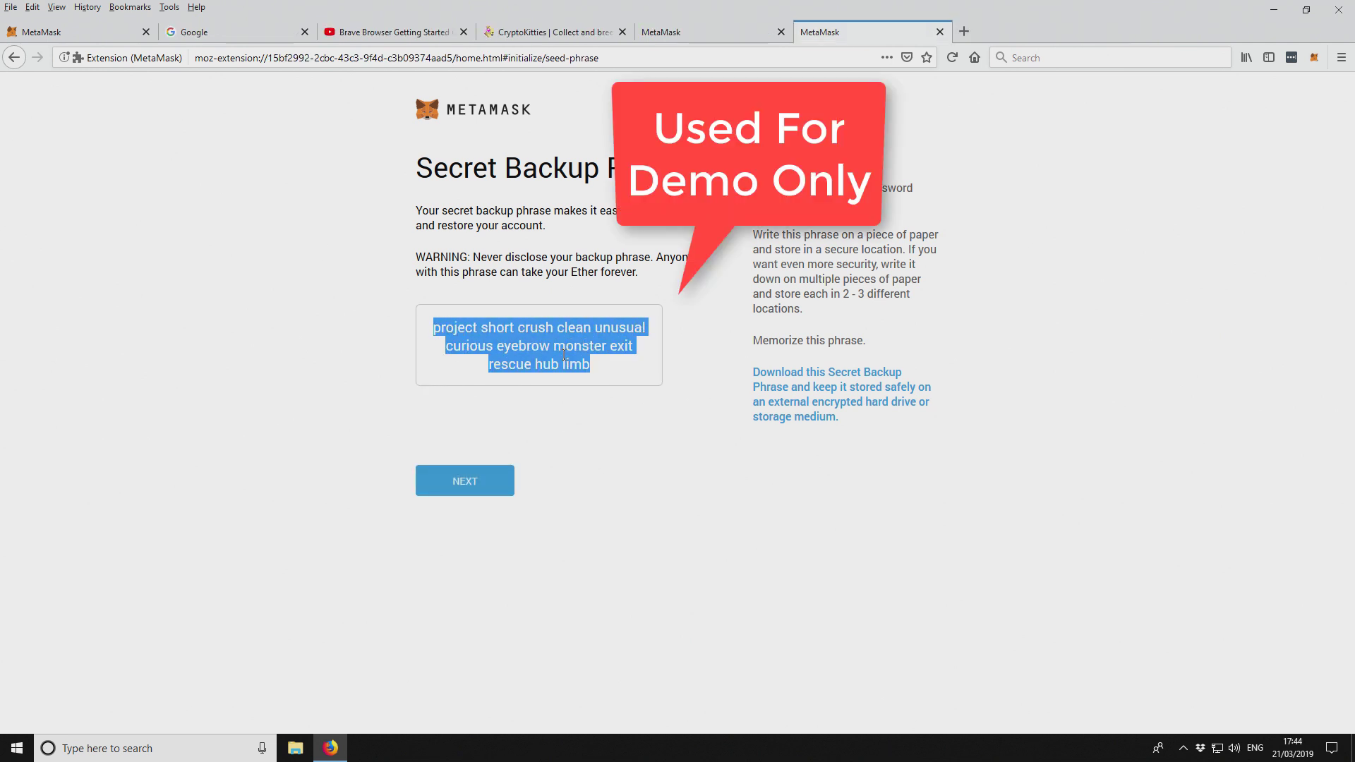
click(222, 752)
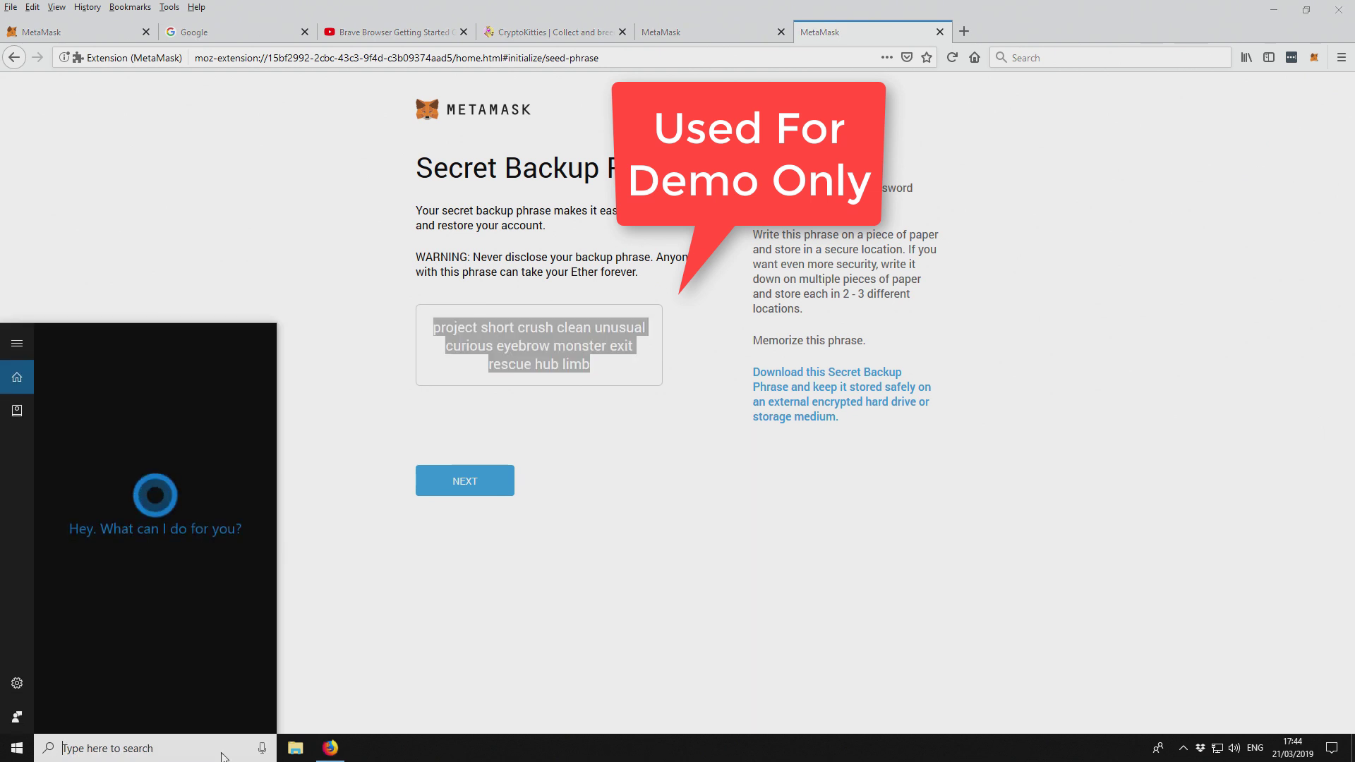
text(note)
click(166, 418)
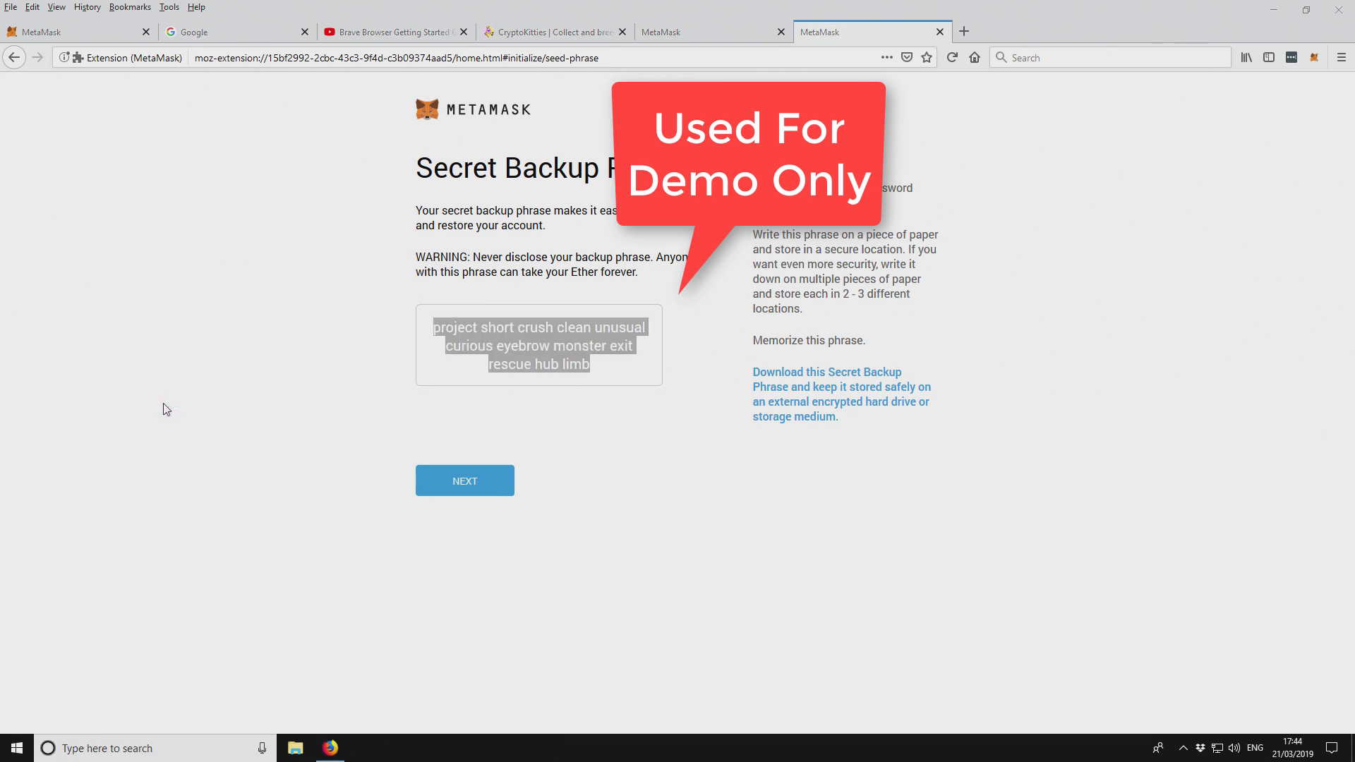
key(ctrl+v)
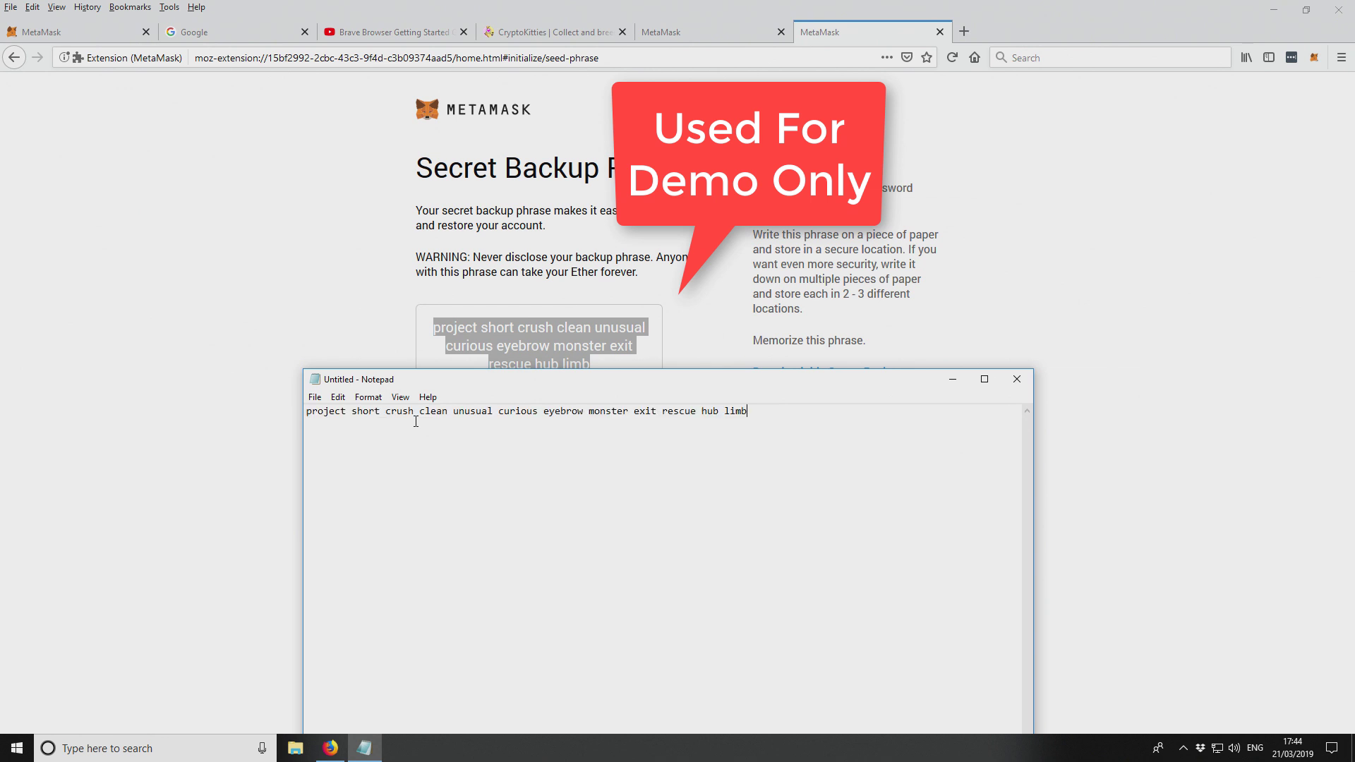
drag(564, 387, 406, 529)
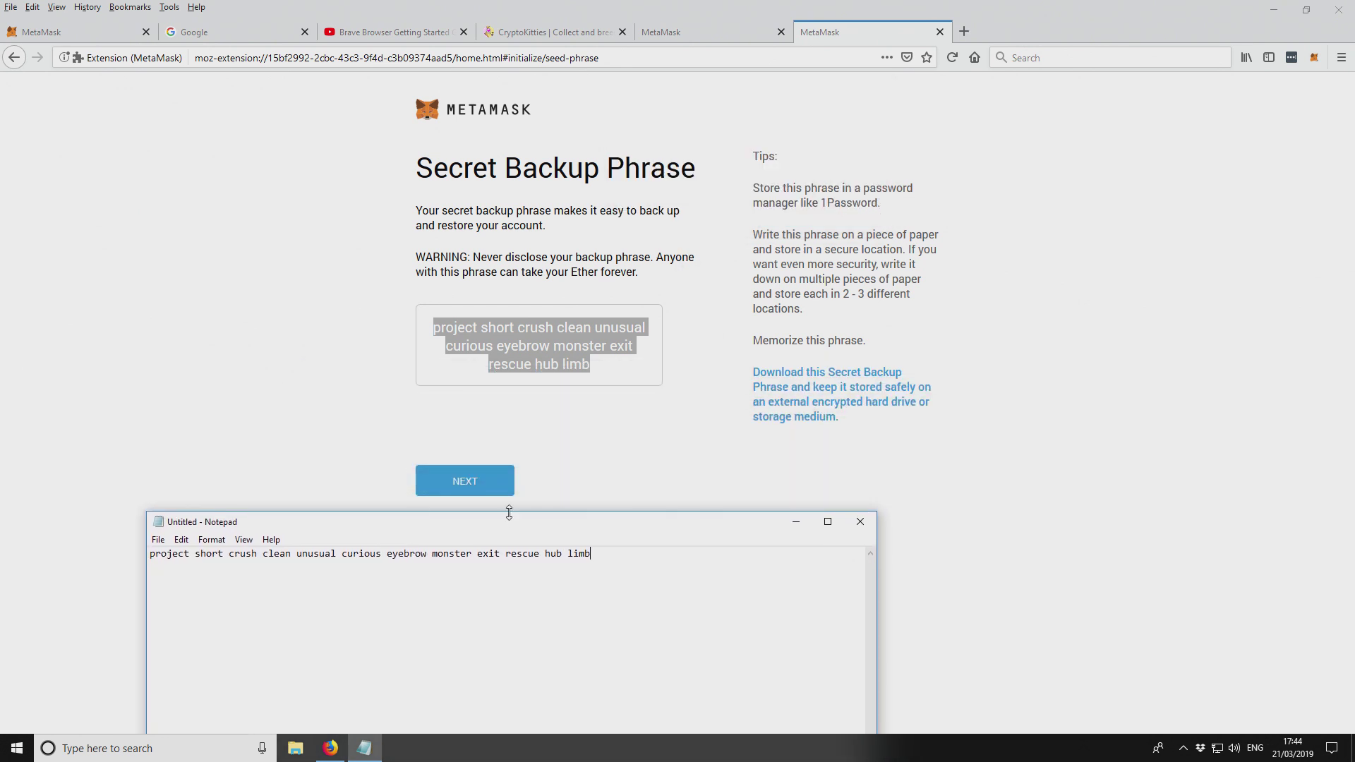
click(796, 522)
click(658, 419)
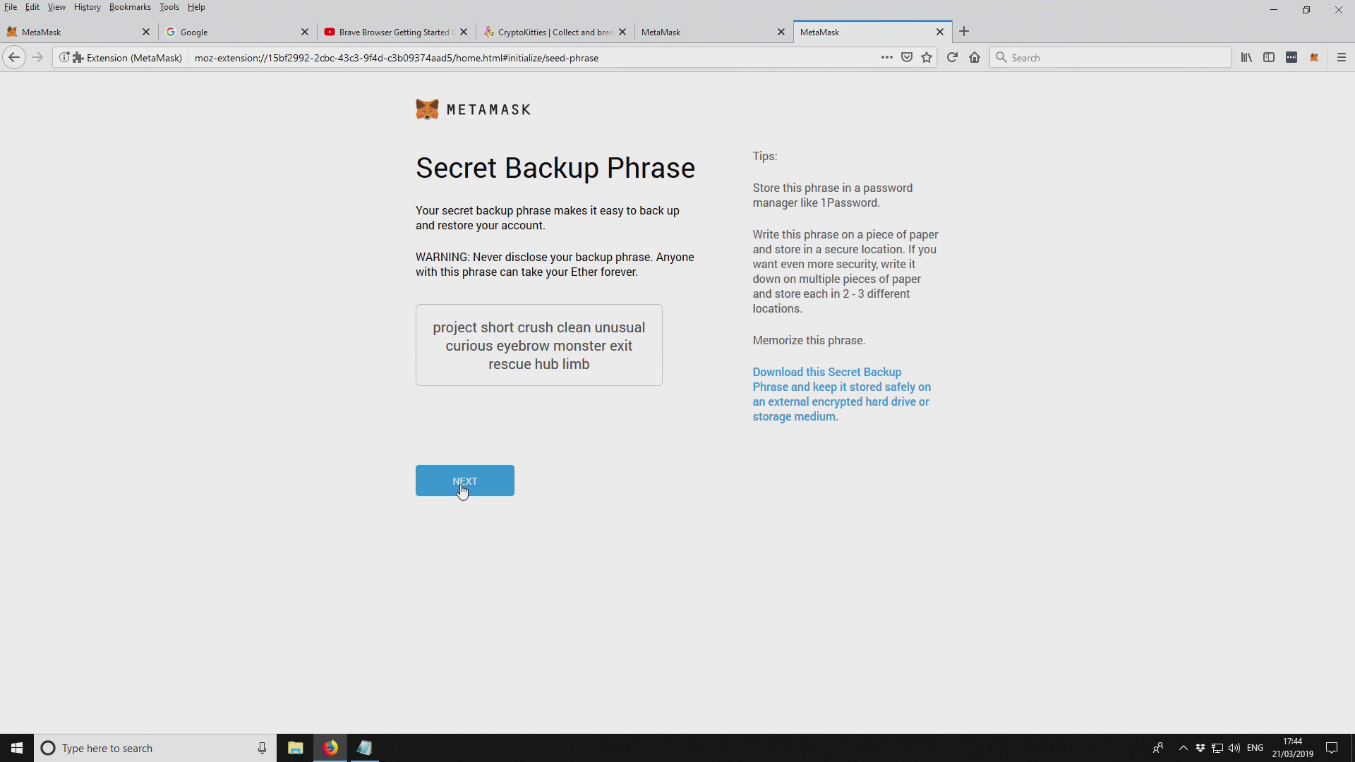
Step: Proceed to the backup phrase confirmation and place the Notepad copy beside the word choices without covering them
click(462, 489)
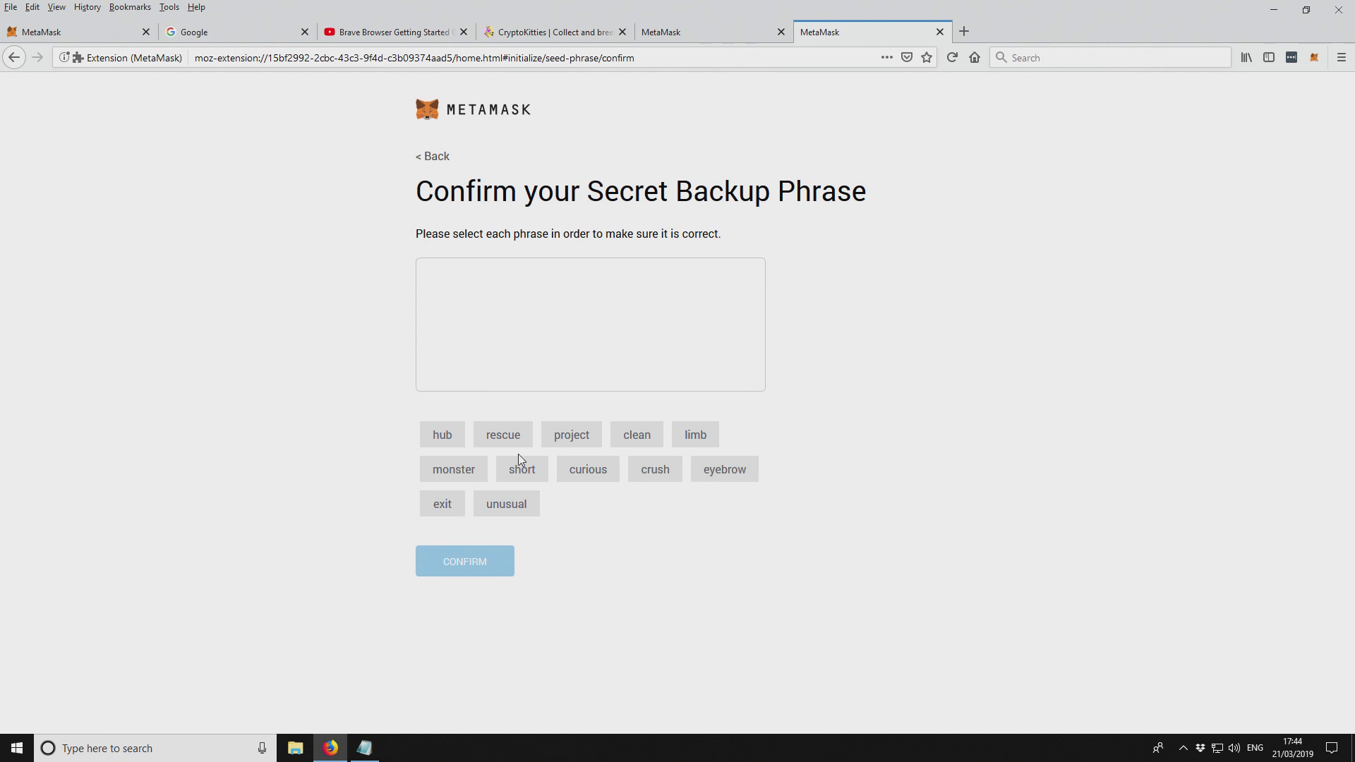
click(364, 748)
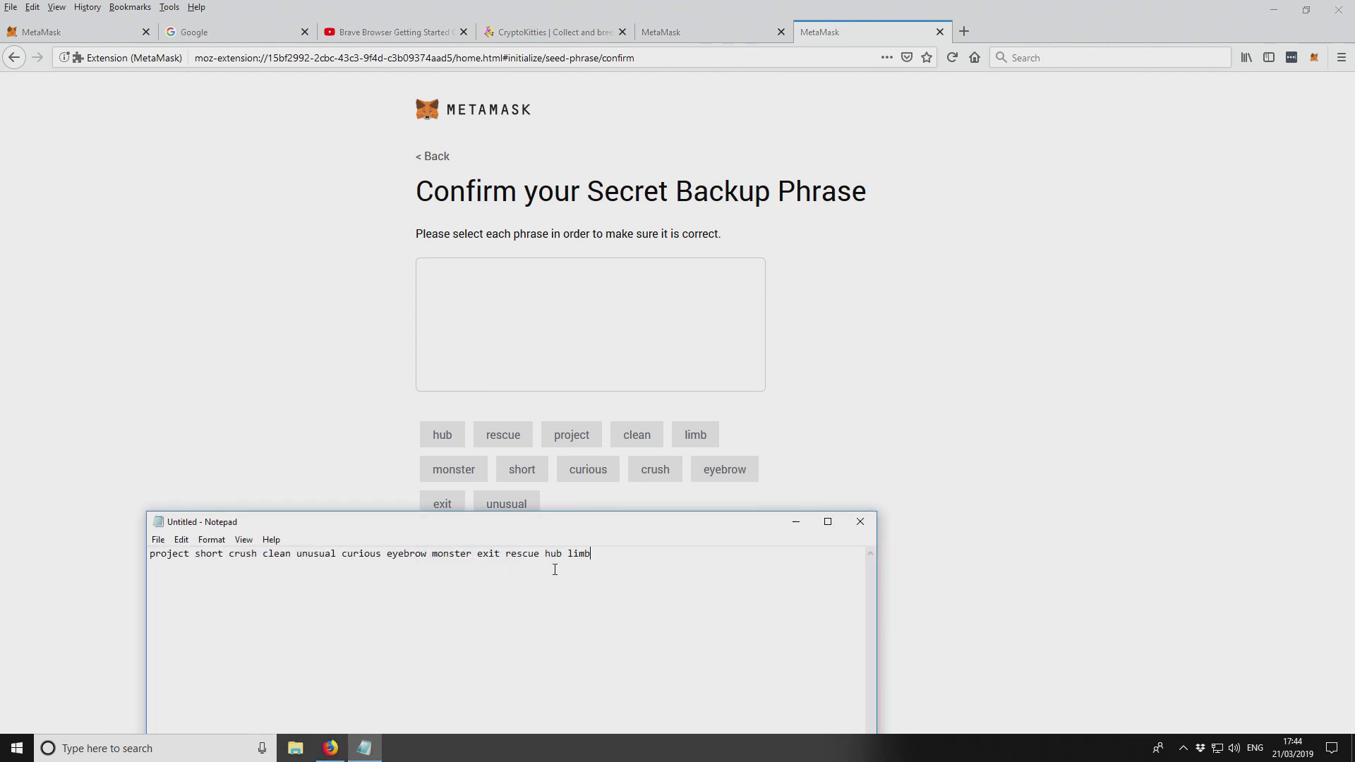
drag(460, 531, 935, 549)
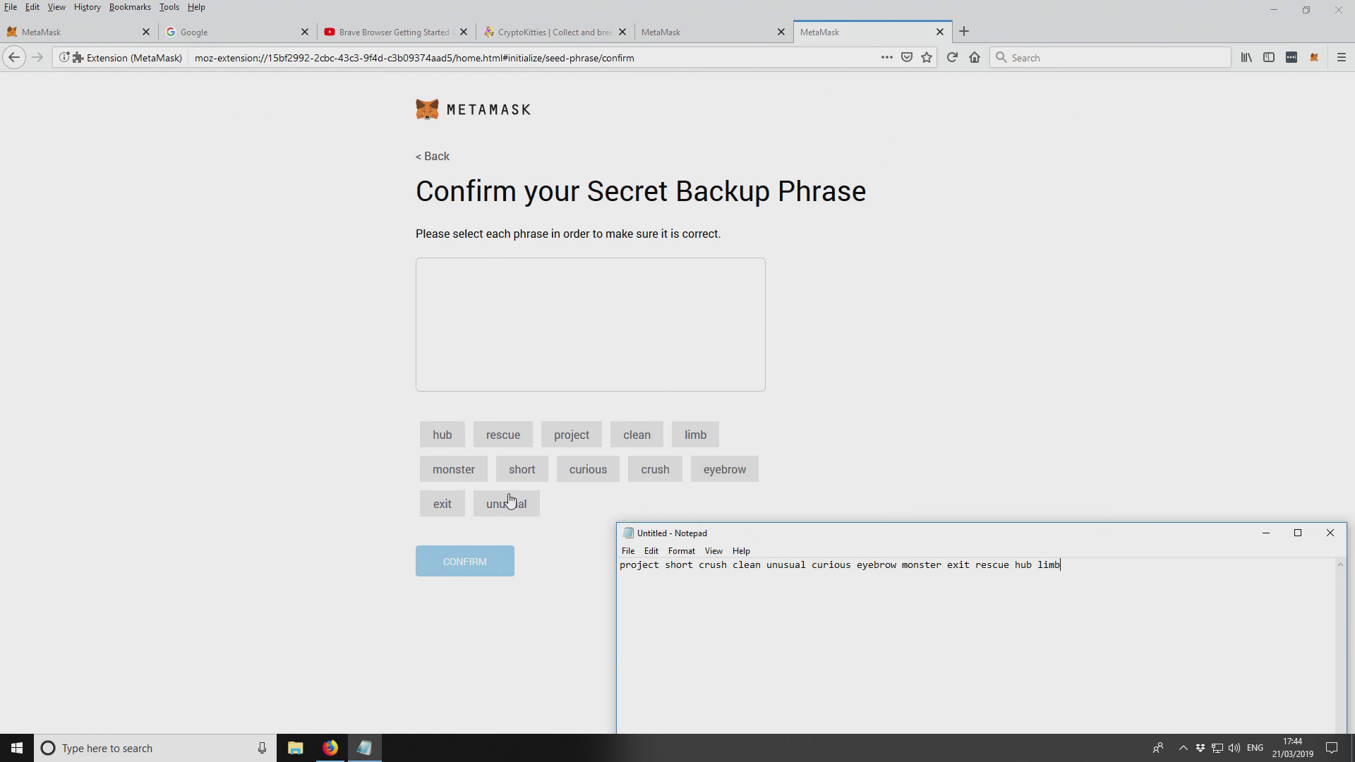
Step: Select the secret backup phrase words in their original order, confirm the phrase and finish the wallet setup
click(568, 432)
click(518, 473)
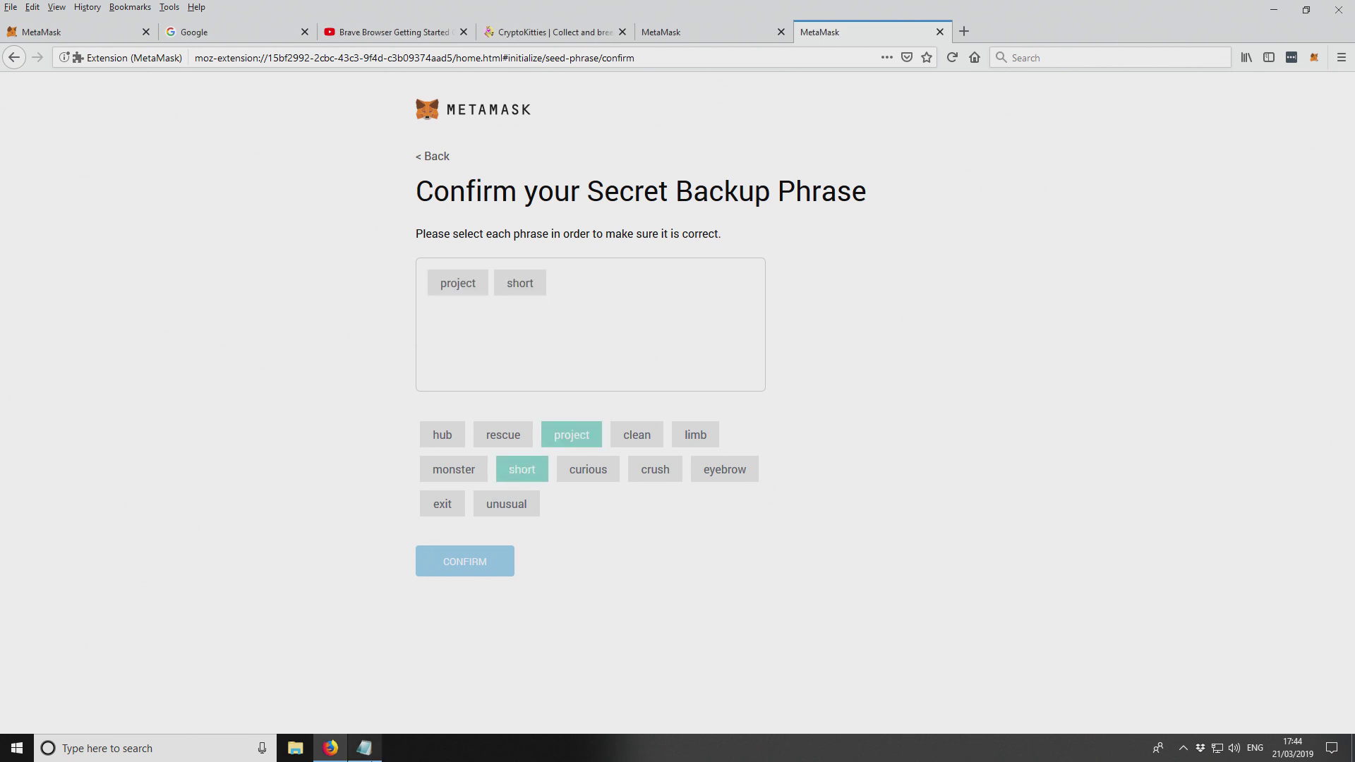
key(alt+Tab)
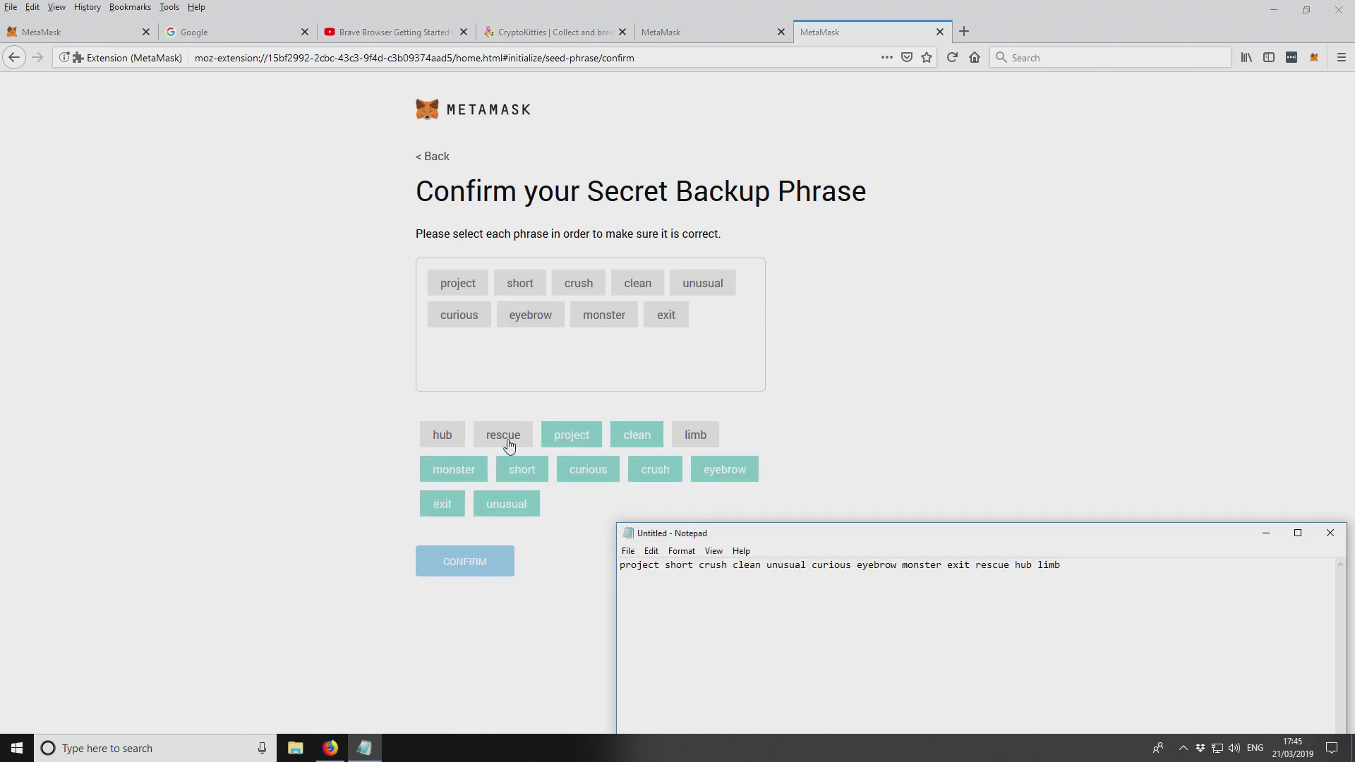
click(503, 435)
click(443, 435)
click(707, 445)
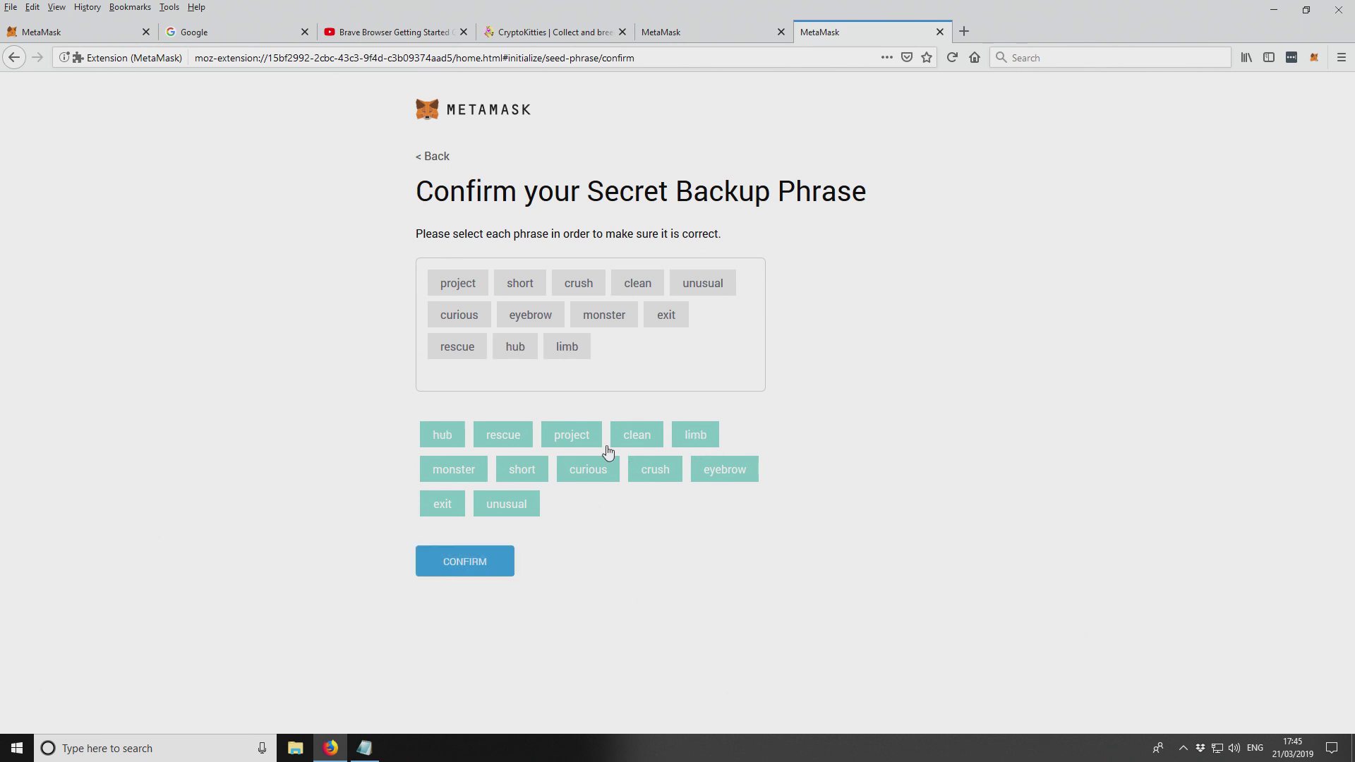
click(468, 573)
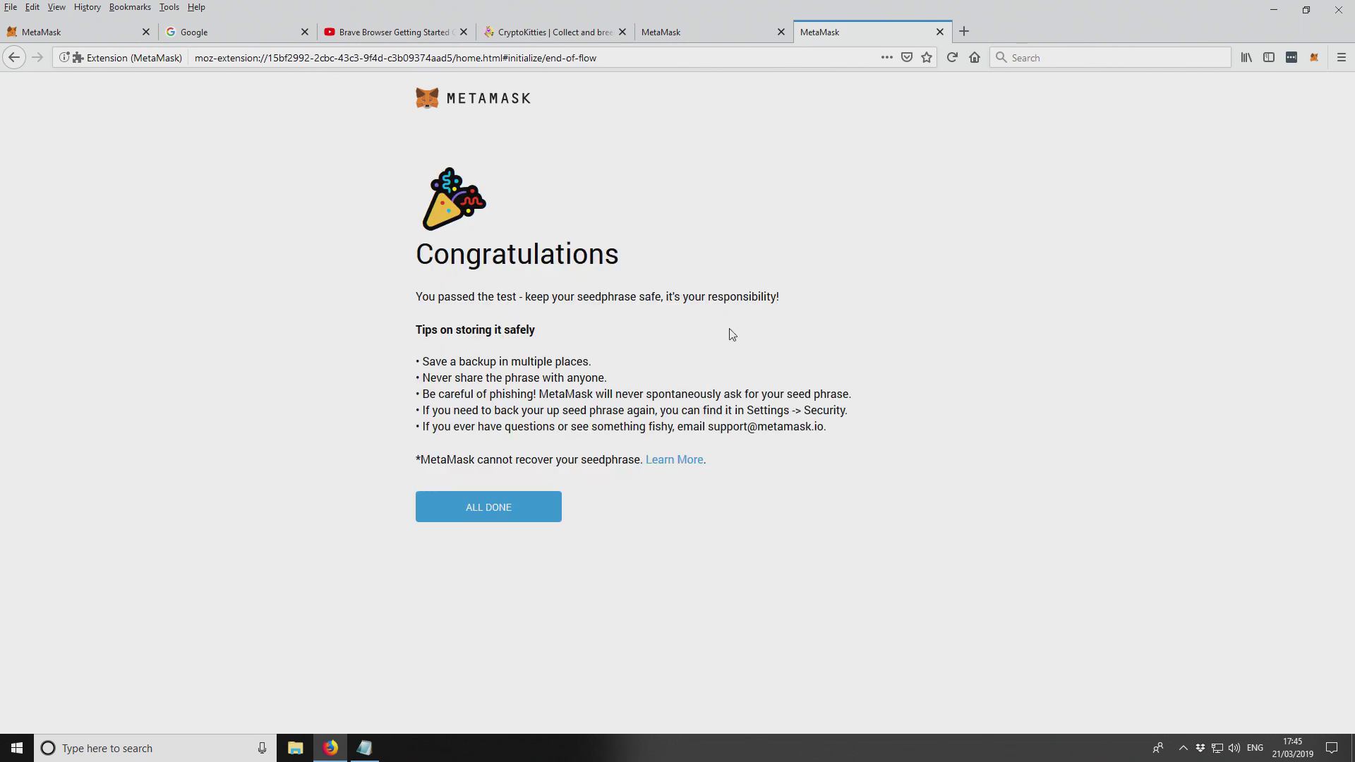
click(518, 519)
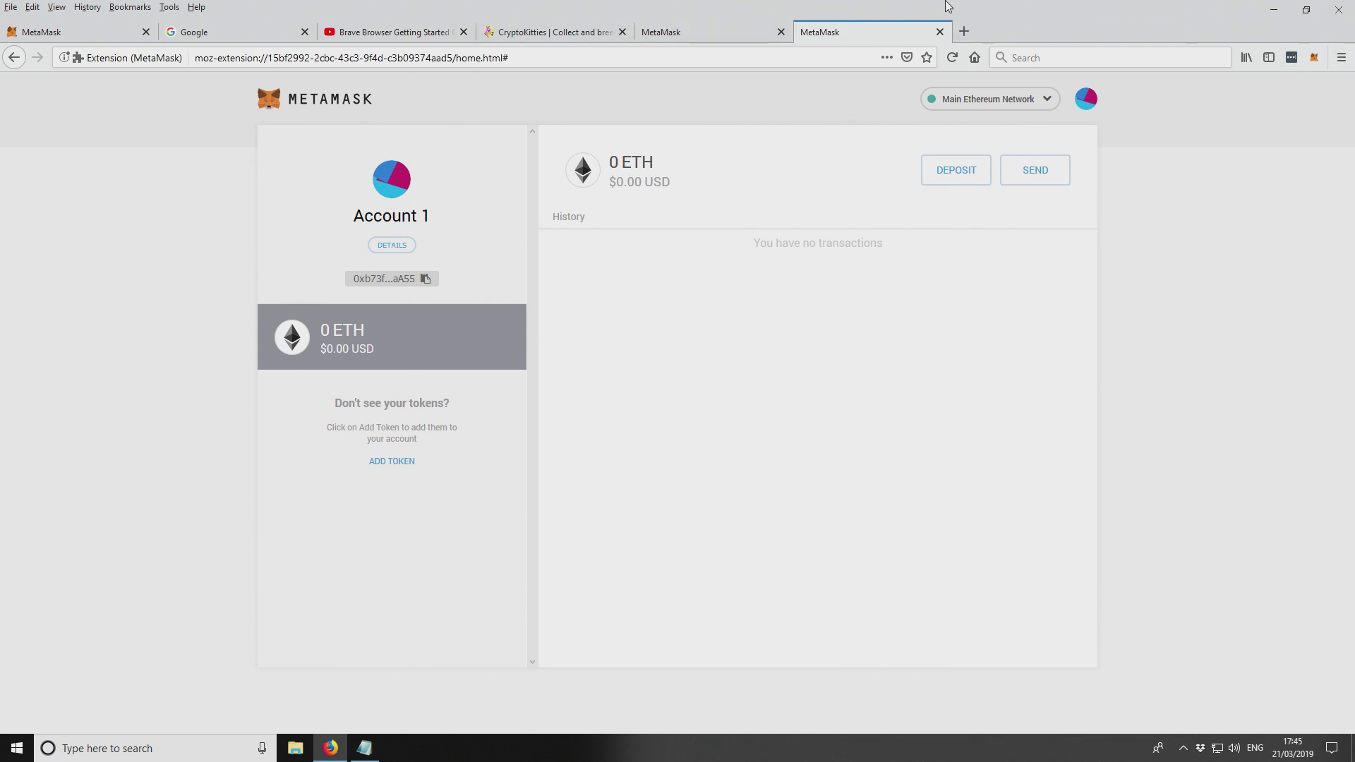
Step: Close the full-page wallet and open Account 1 in the MetaMask extension popup
click(940, 31)
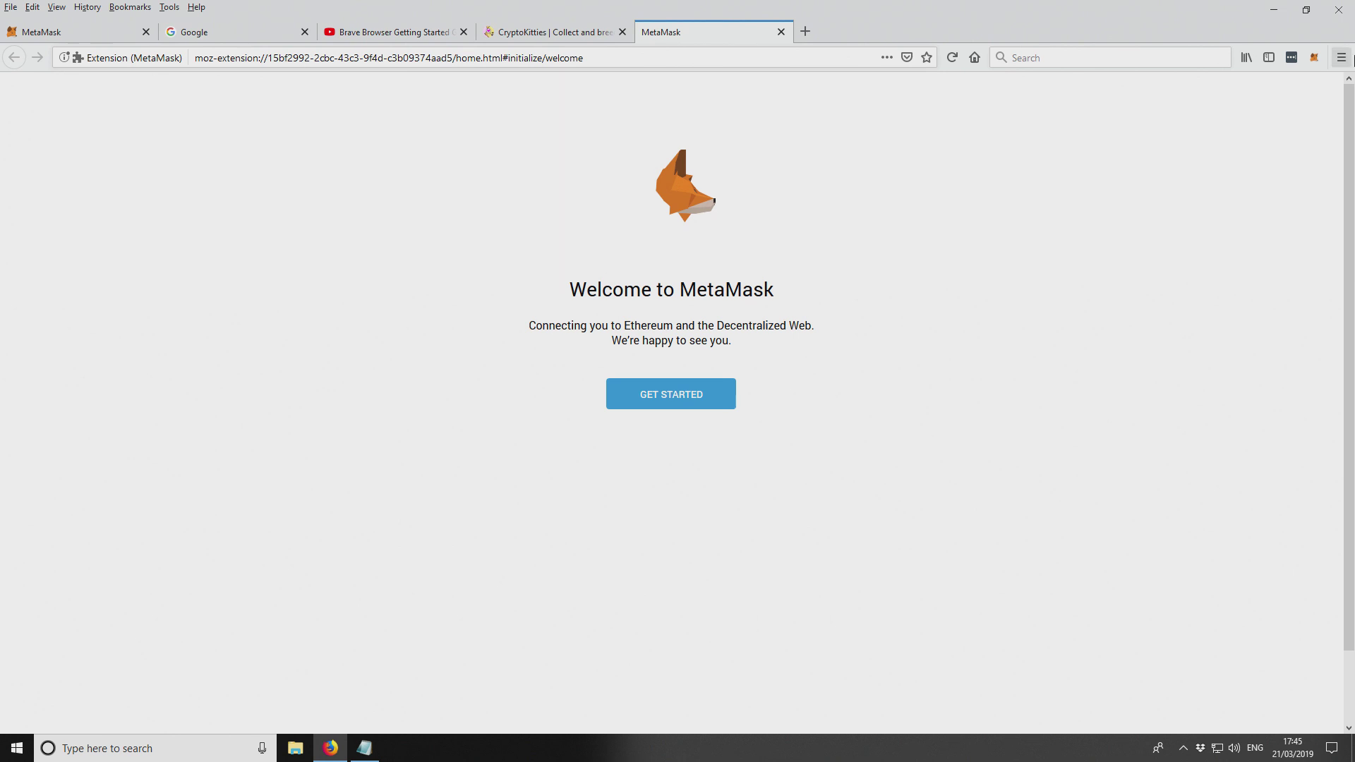
click(1314, 58)
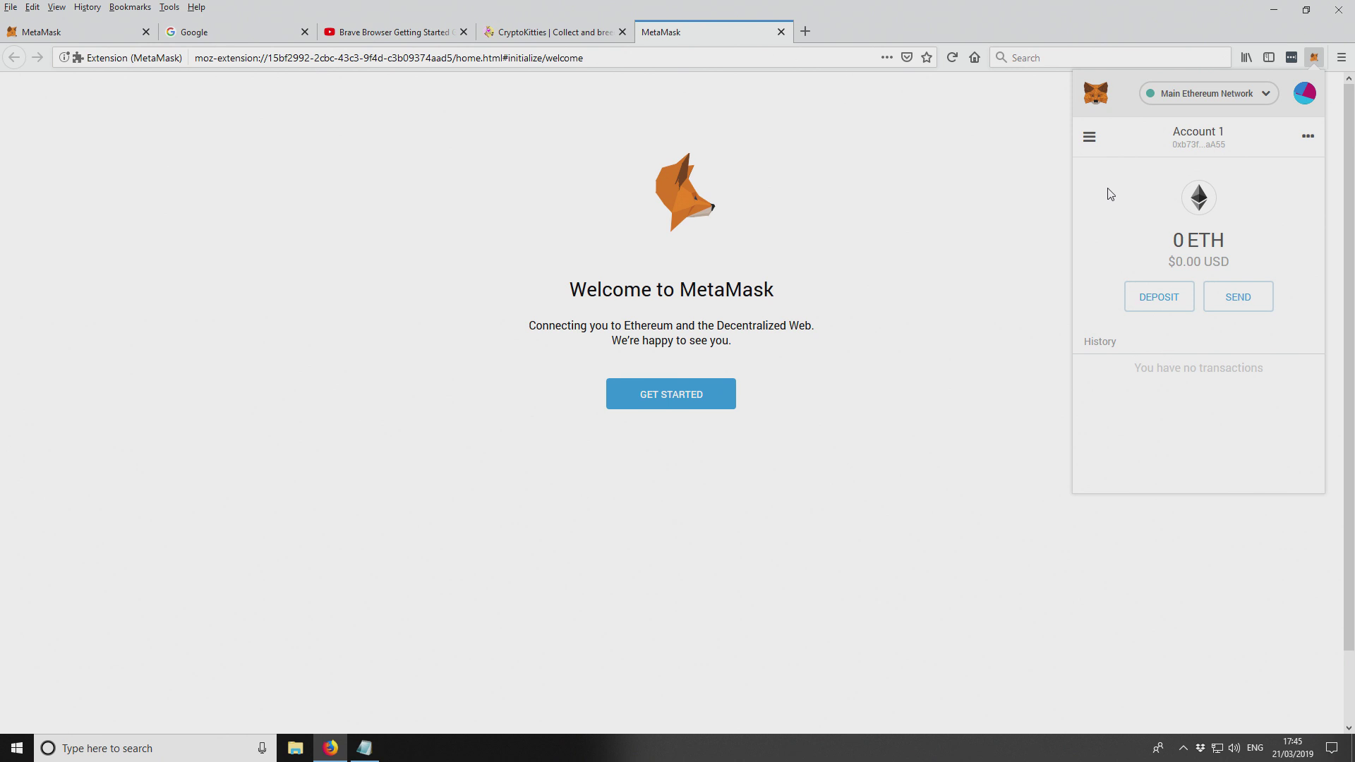
click(1190, 142)
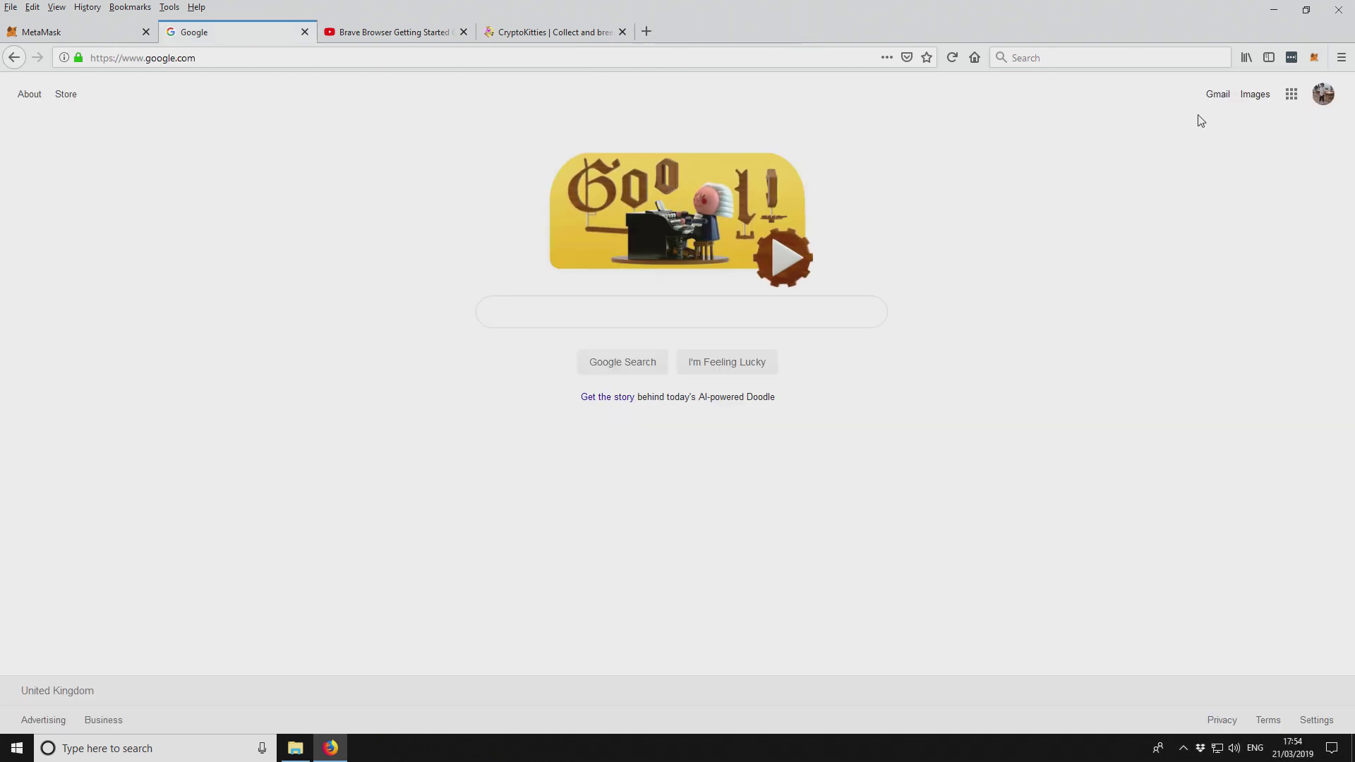
Step: Check the Ether balance of Account 1 in the MetaMask extension popup
click(1314, 62)
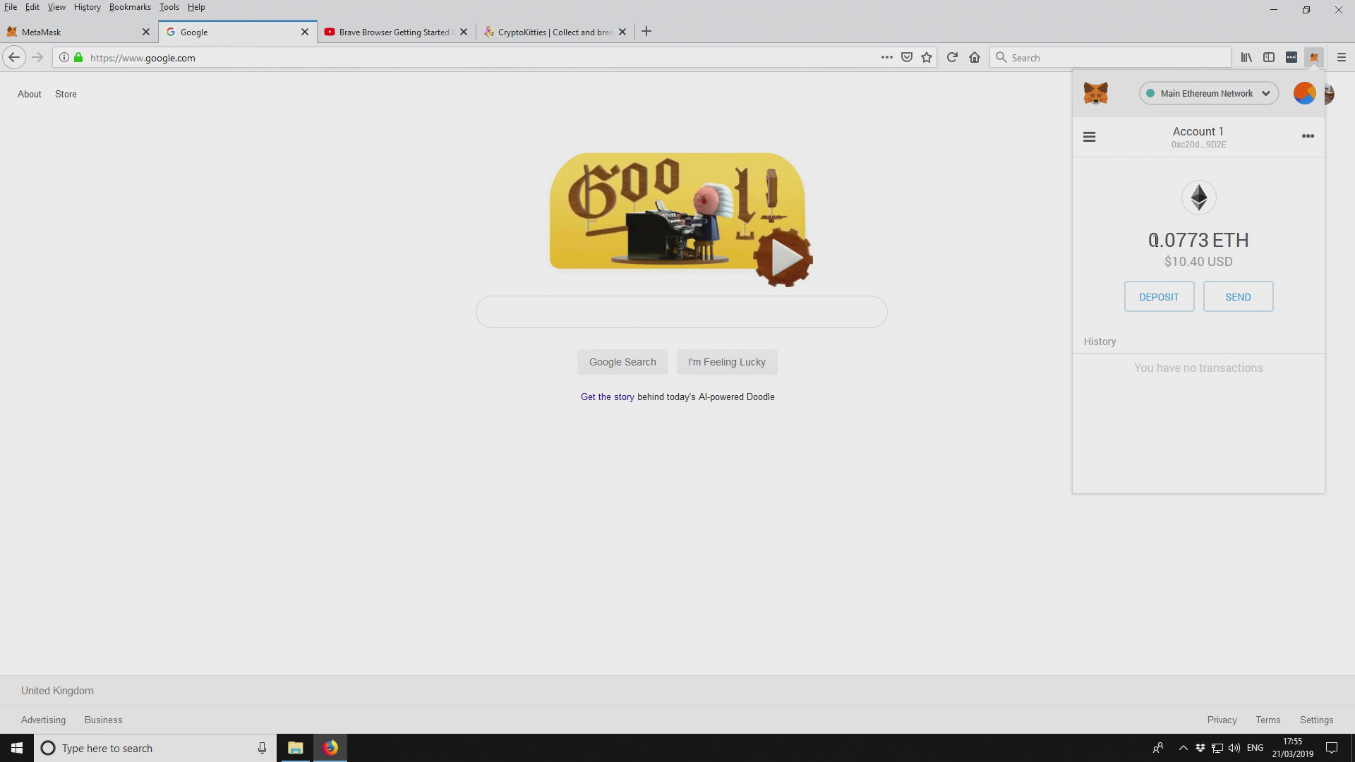
drag(1153, 241, 1246, 236)
click(1263, 240)
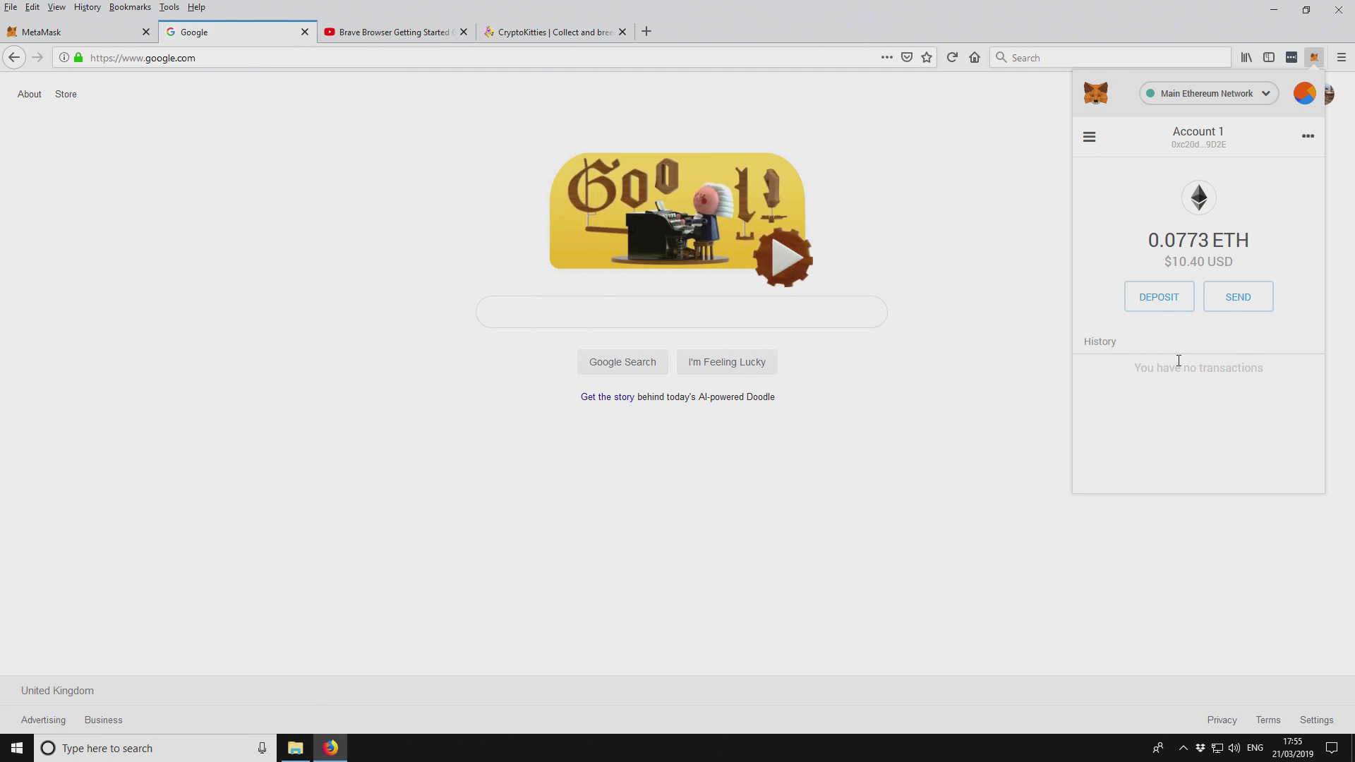
Step: Open the direct deposit details of Account 1, copy its full wallet address and close the account details
click(1158, 302)
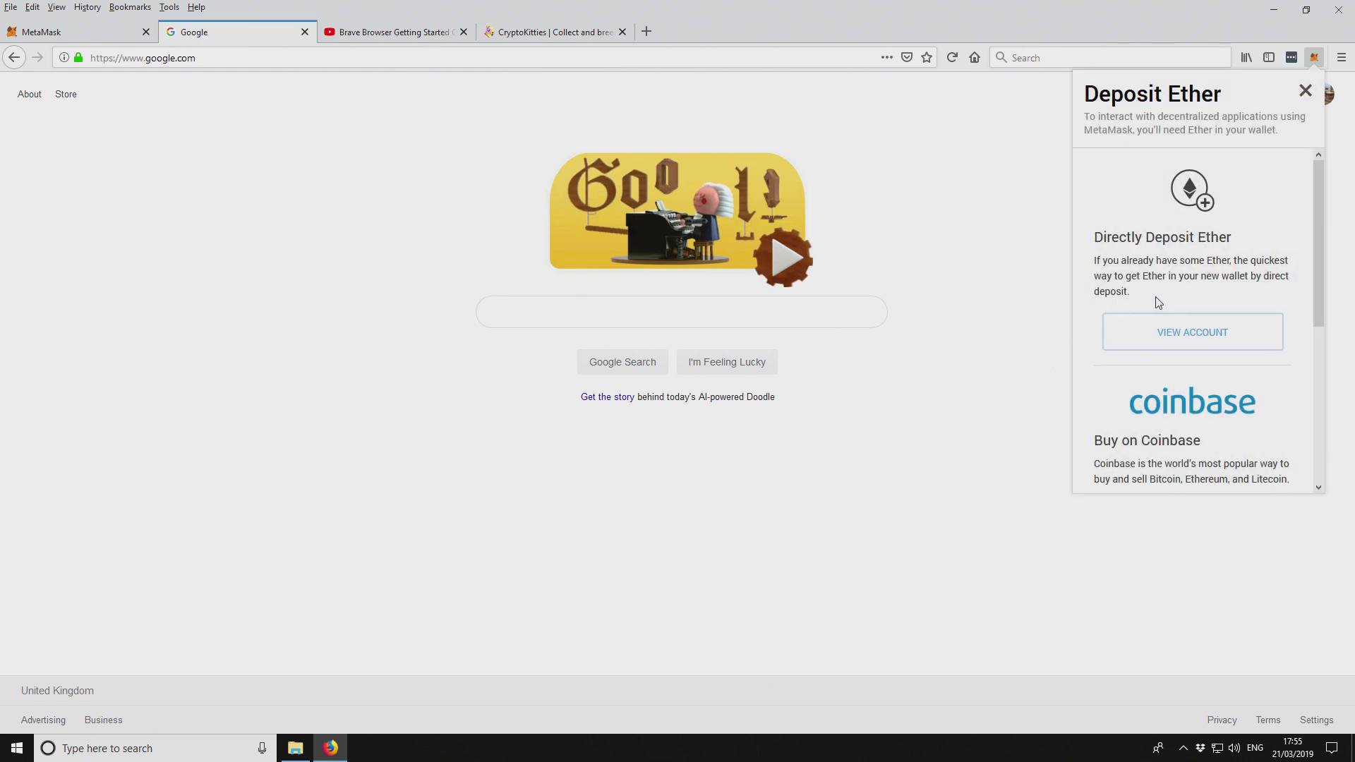
mouse_move(1321, 223)
mouse_down()
mouse_move(1321, 362)
mouse_move(1321, 223)
mouse_up()
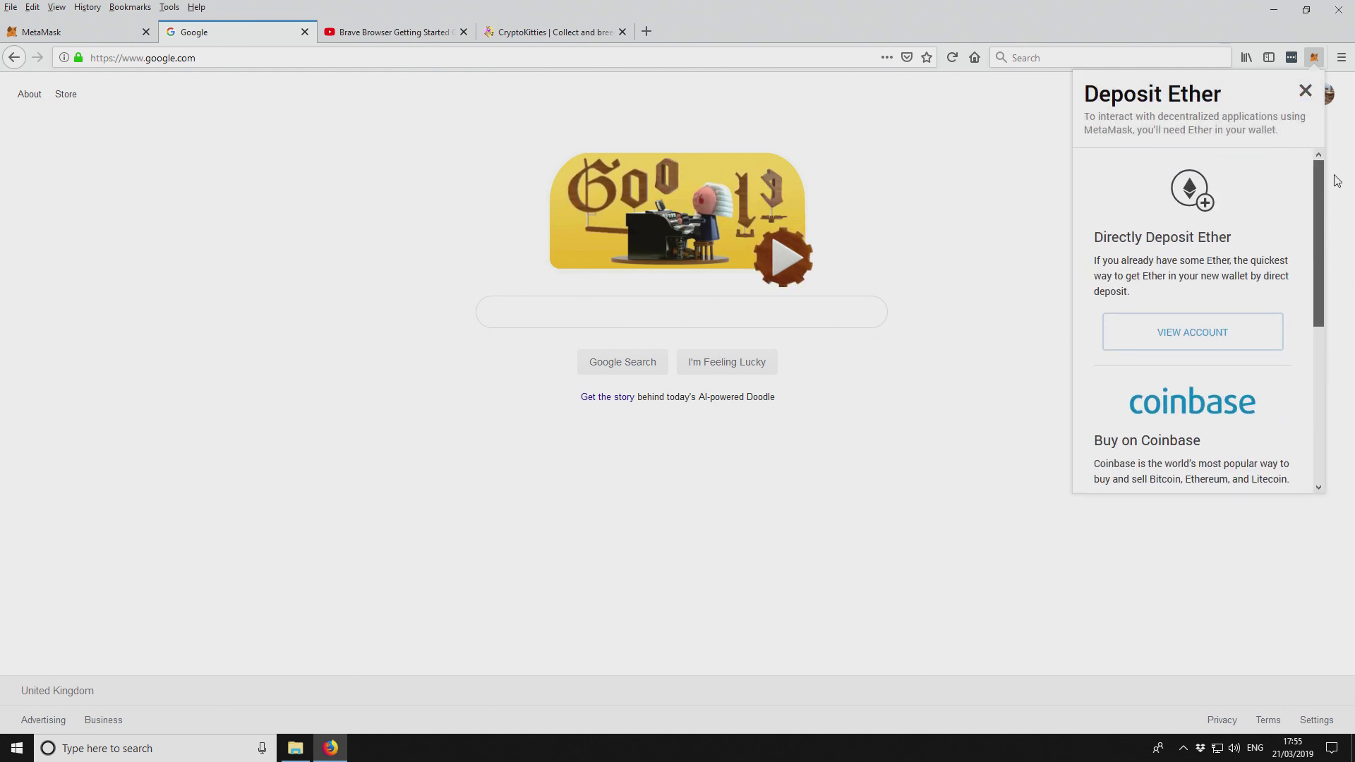
click(1188, 336)
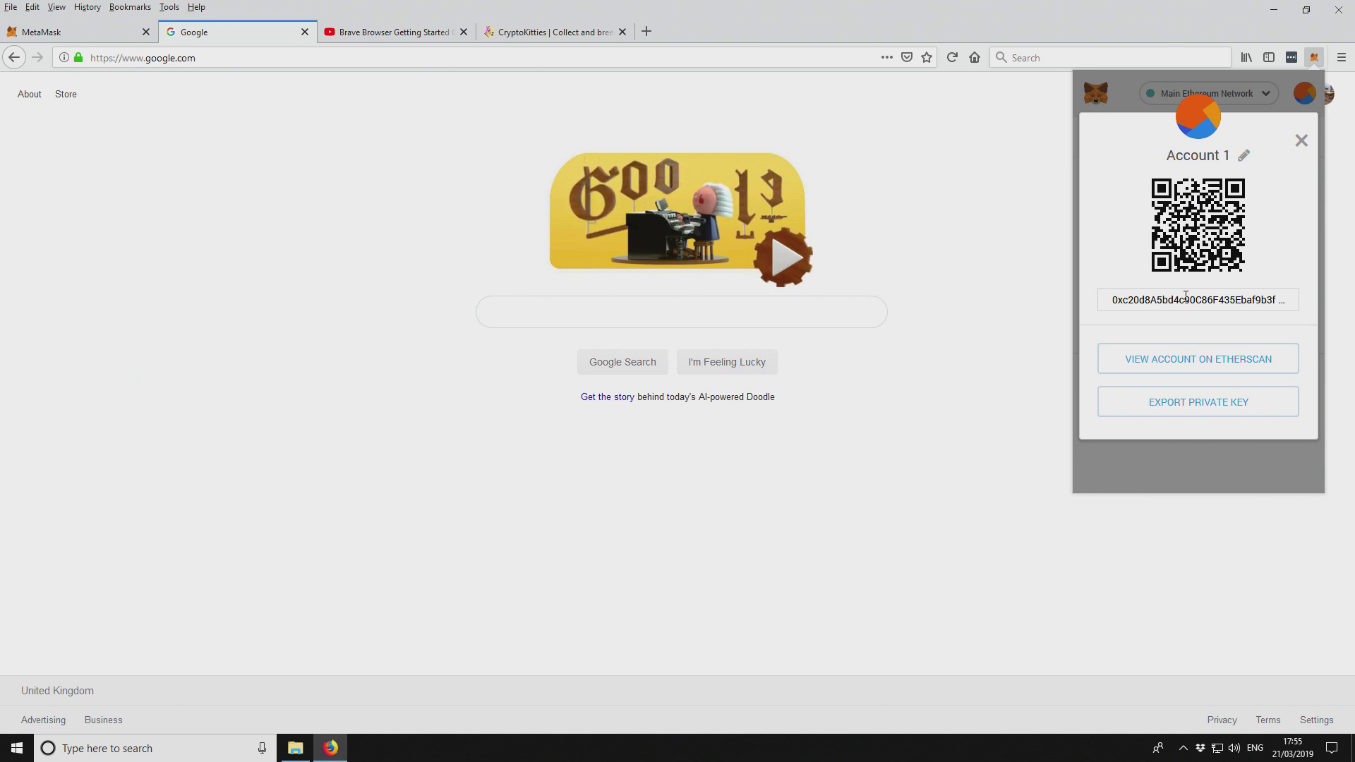
double_click(1244, 302)
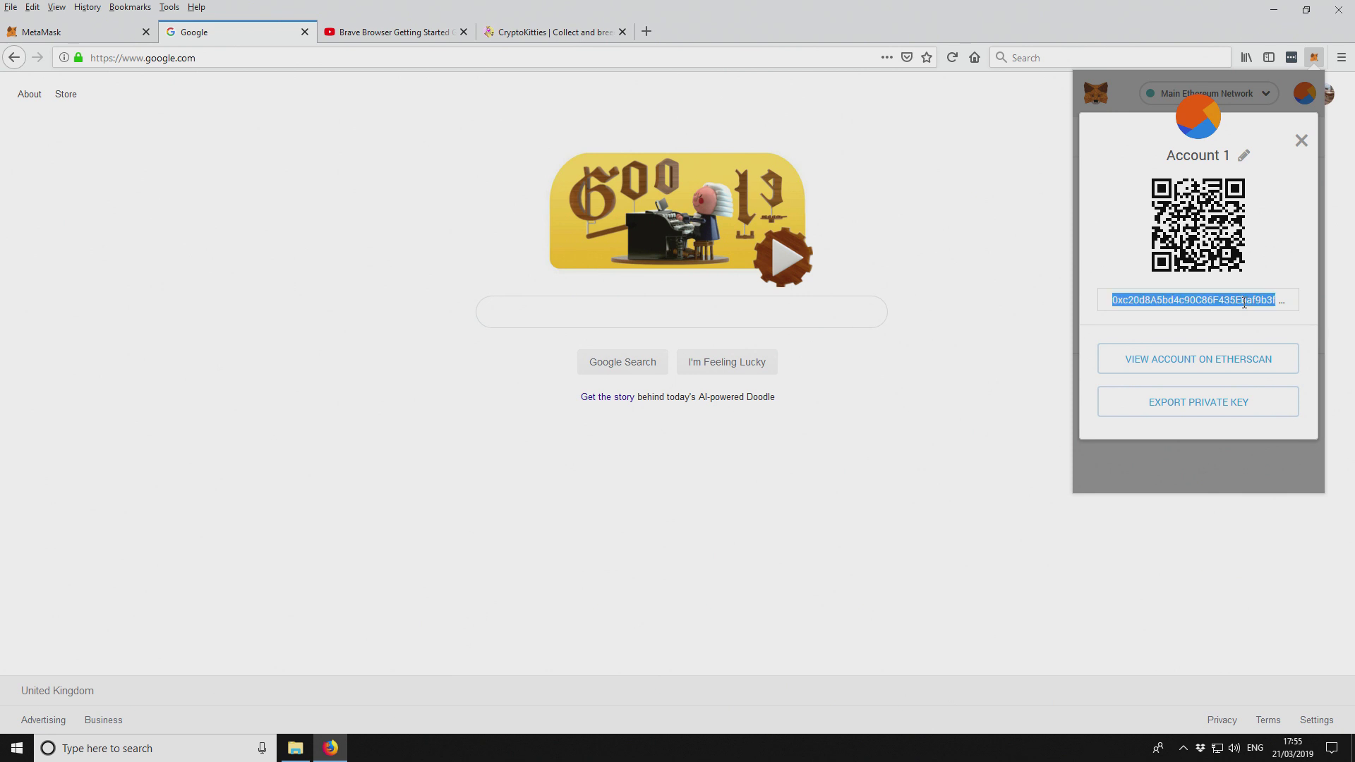
right_click(1164, 302)
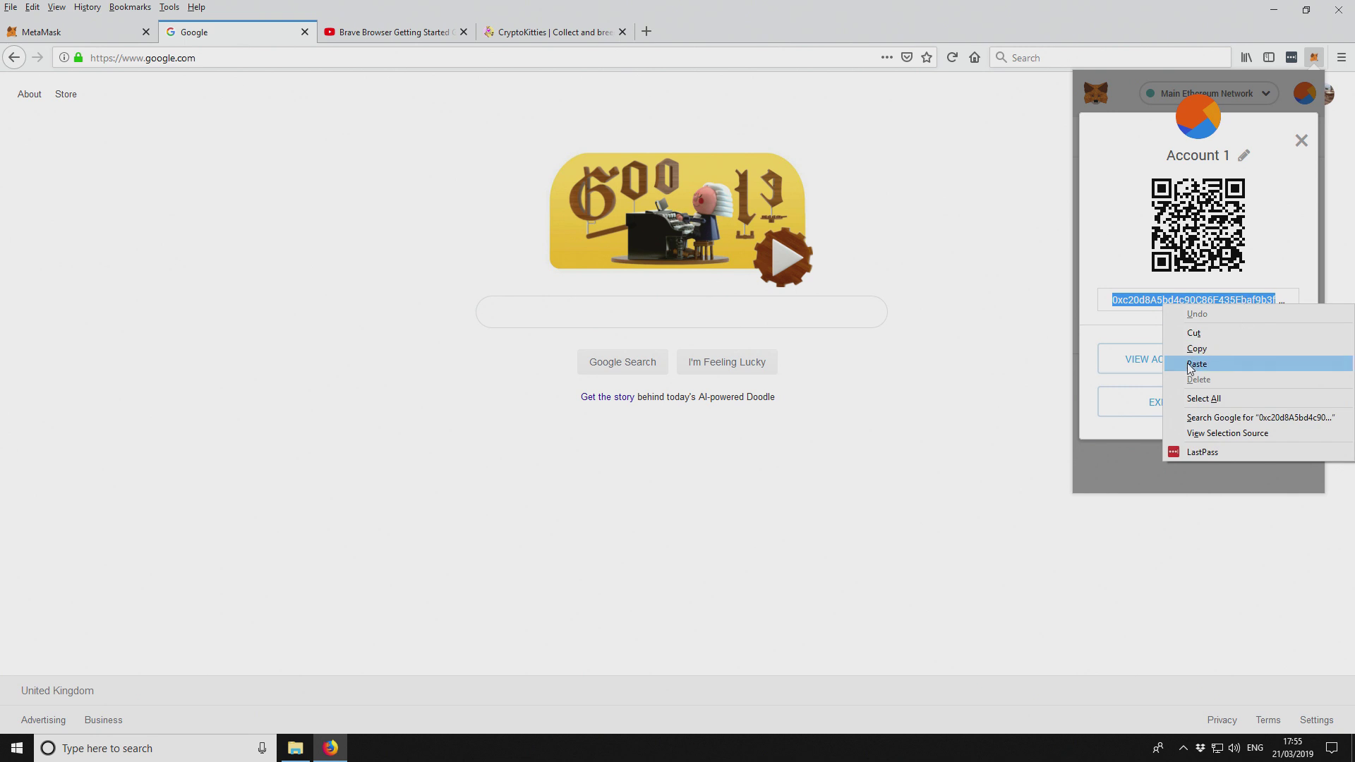
click(1200, 346)
click(1100, 312)
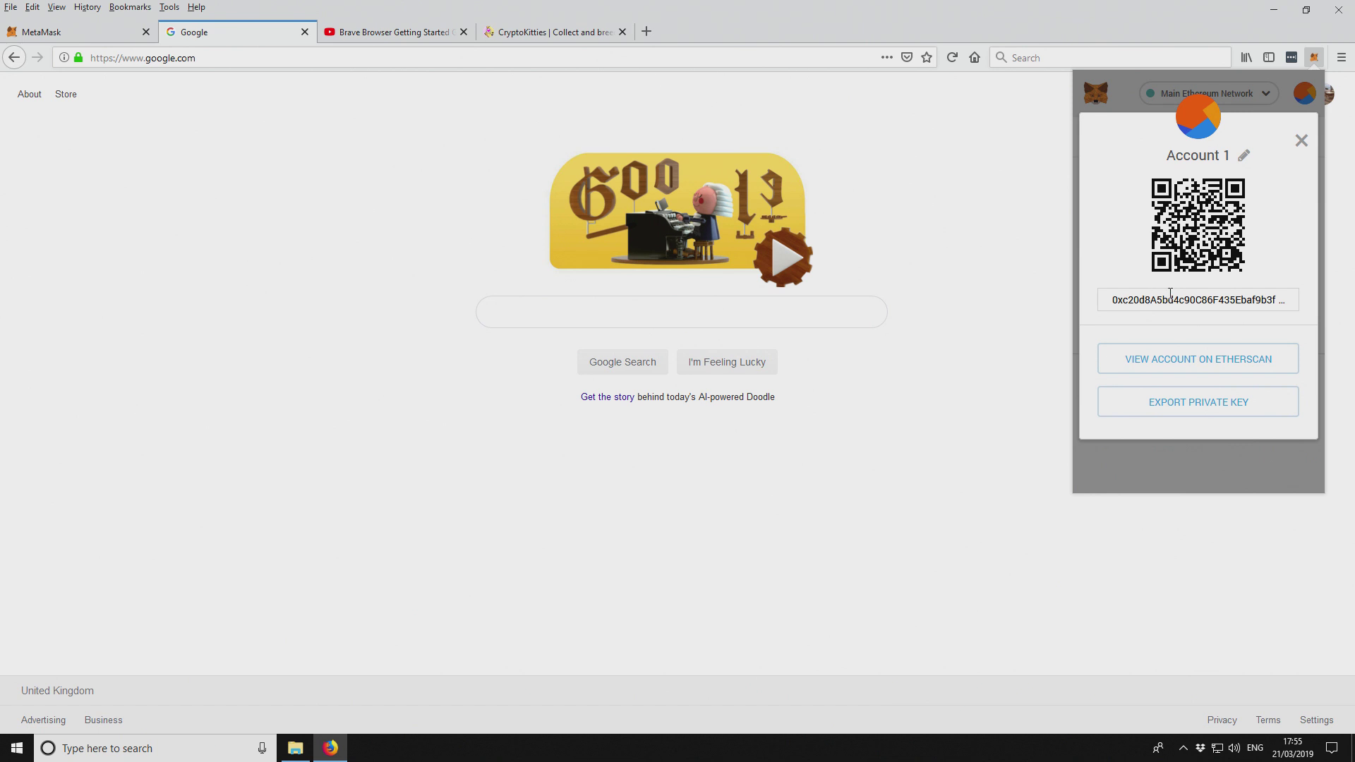
click(1302, 140)
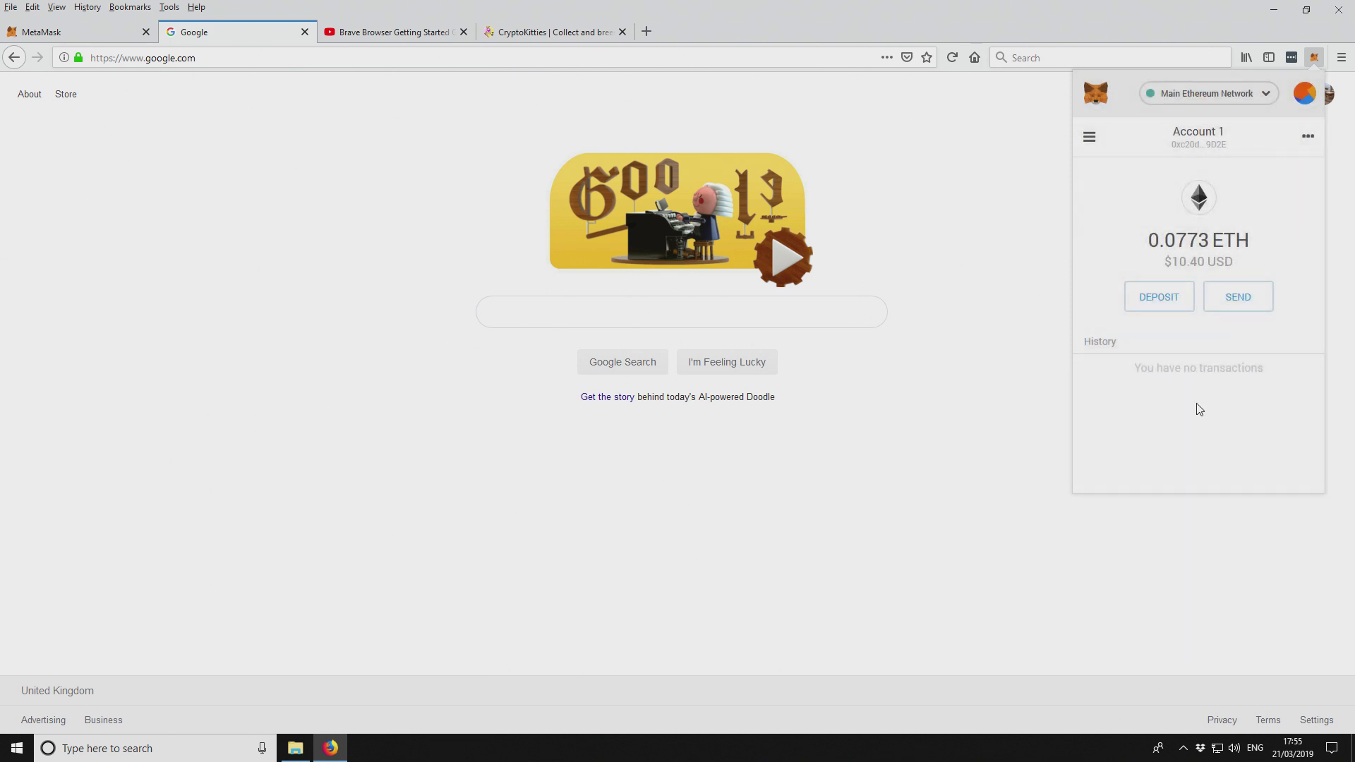
Step: Check how much Ether Account 1 holds and close the wallet popup
double_click(1189, 238)
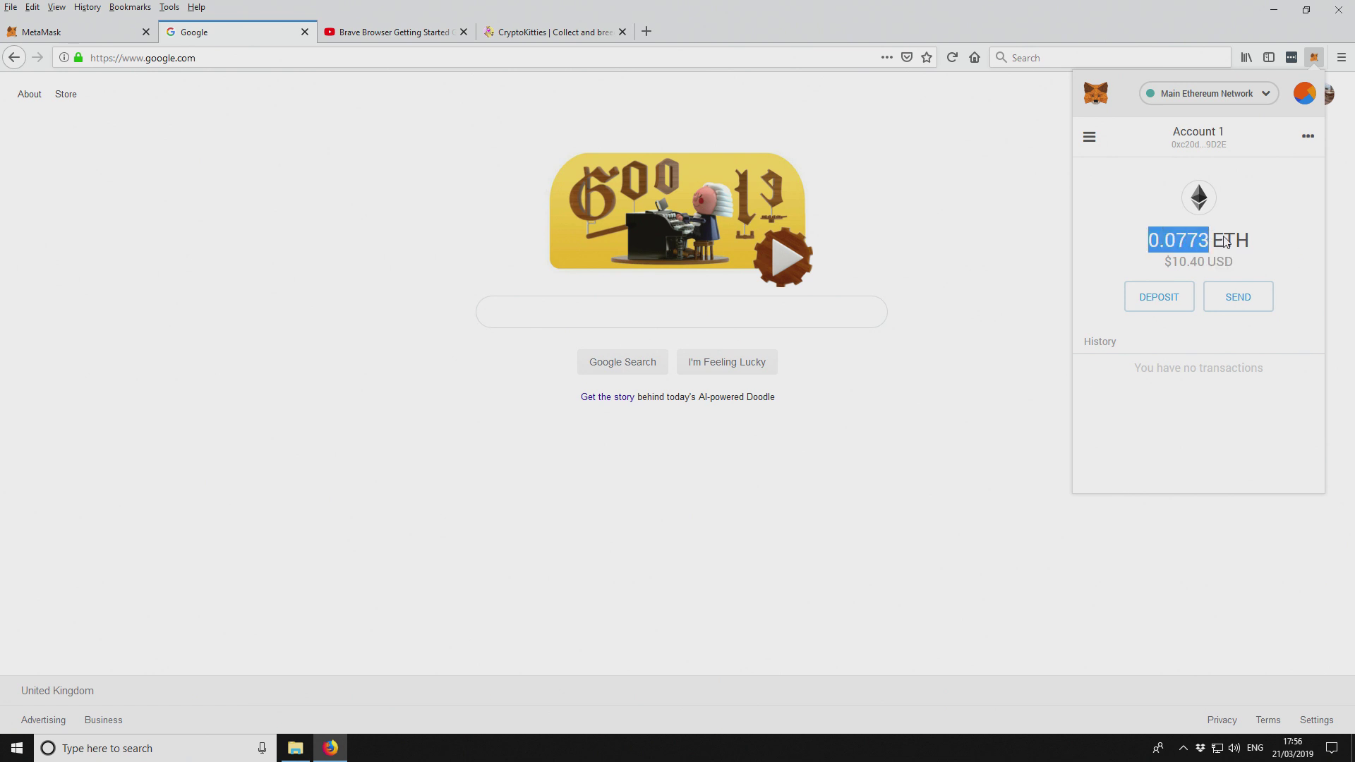
click(1270, 244)
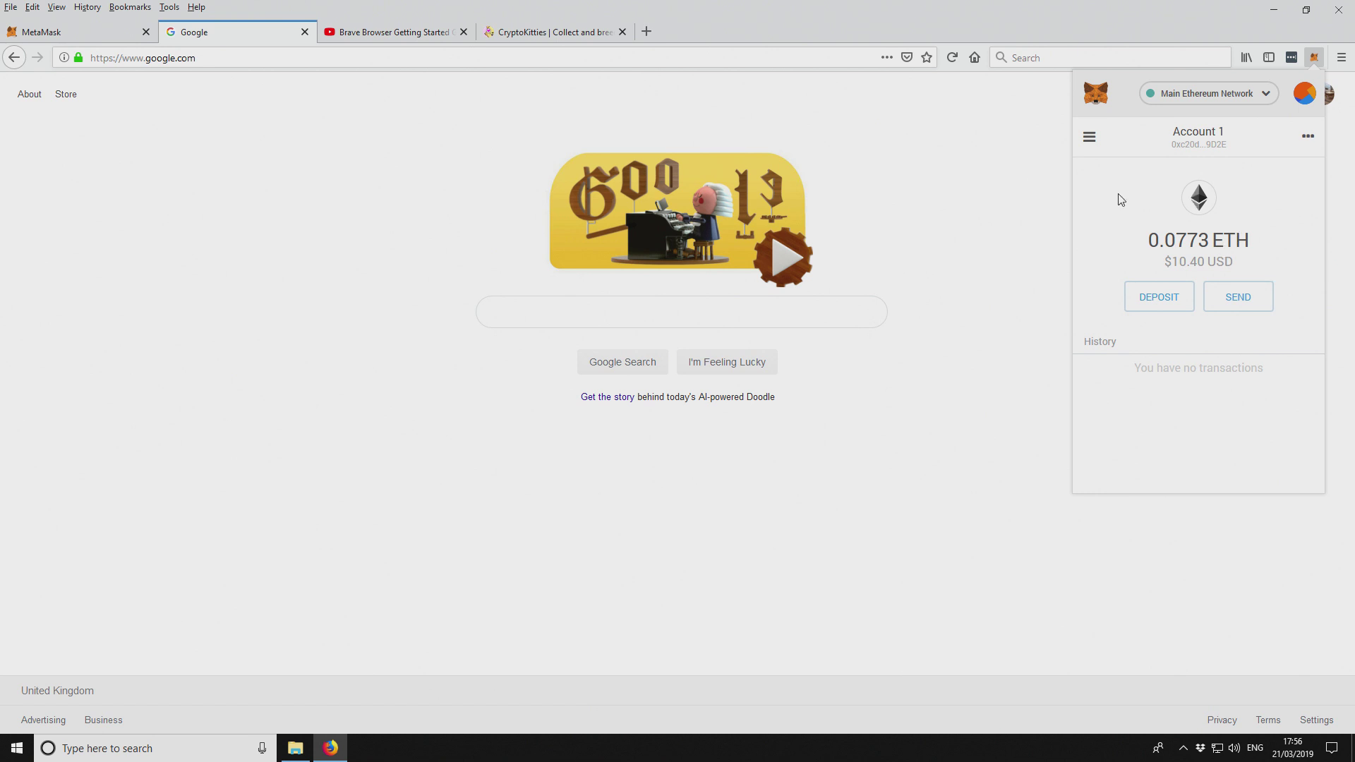
click(1029, 175)
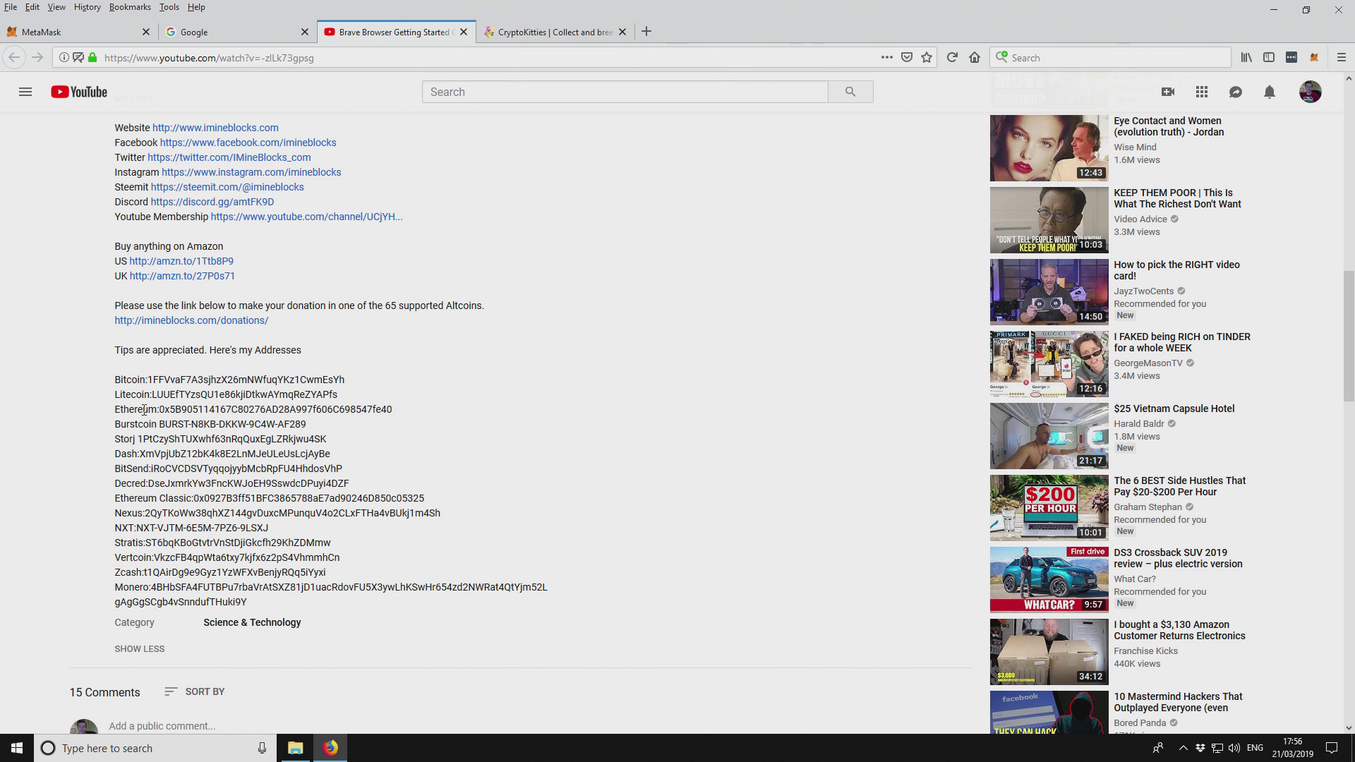
Step: Copy the Ethereum tip address from the YouTube video description and enter it as the recipient of an ETH transfer from Account 1
double_click(192, 410)
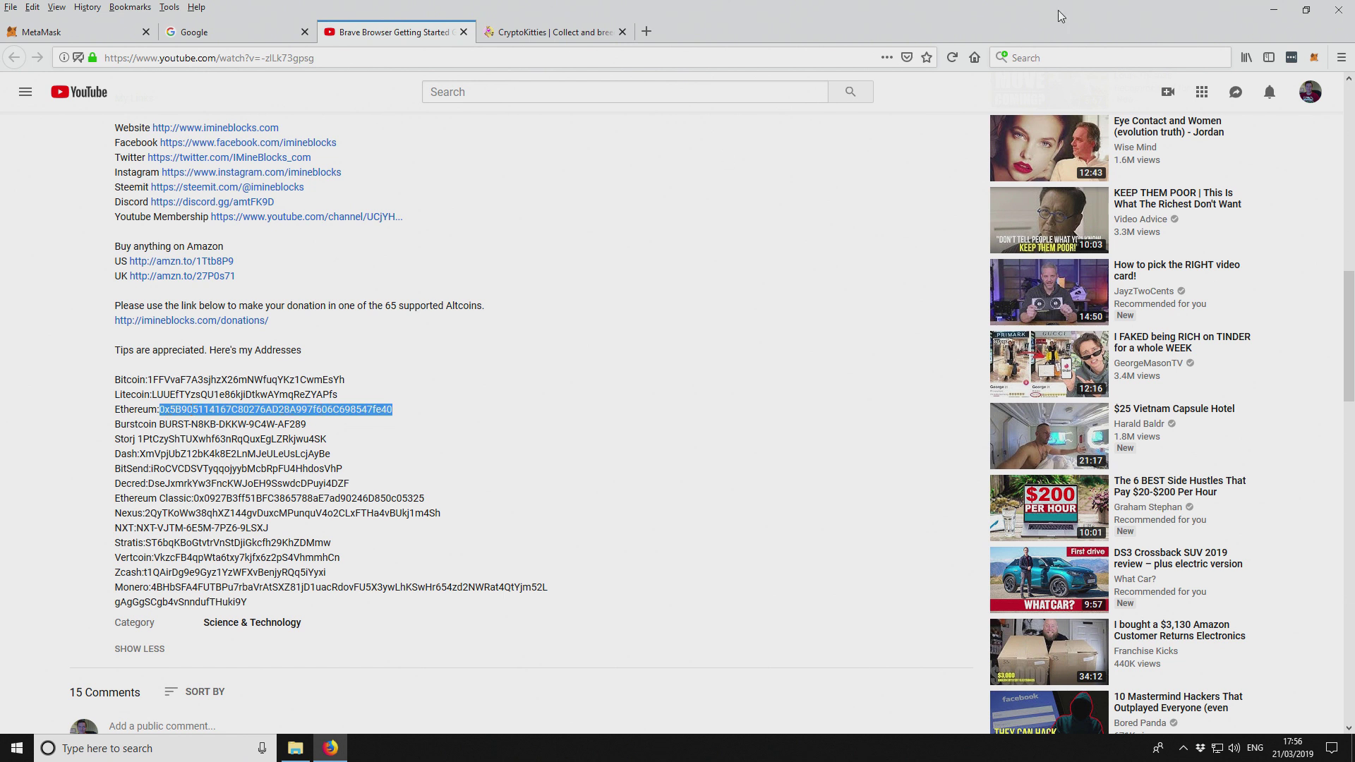
click(1315, 59)
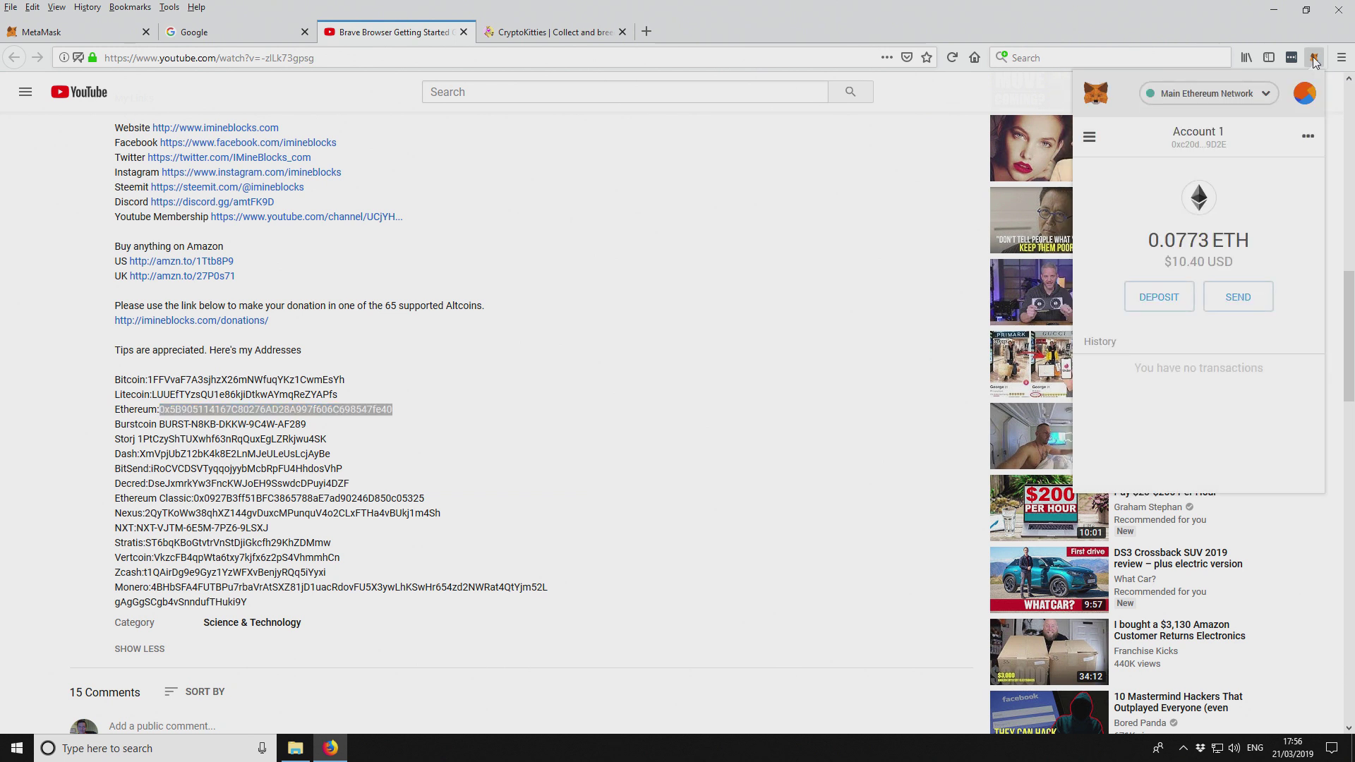
click(1227, 303)
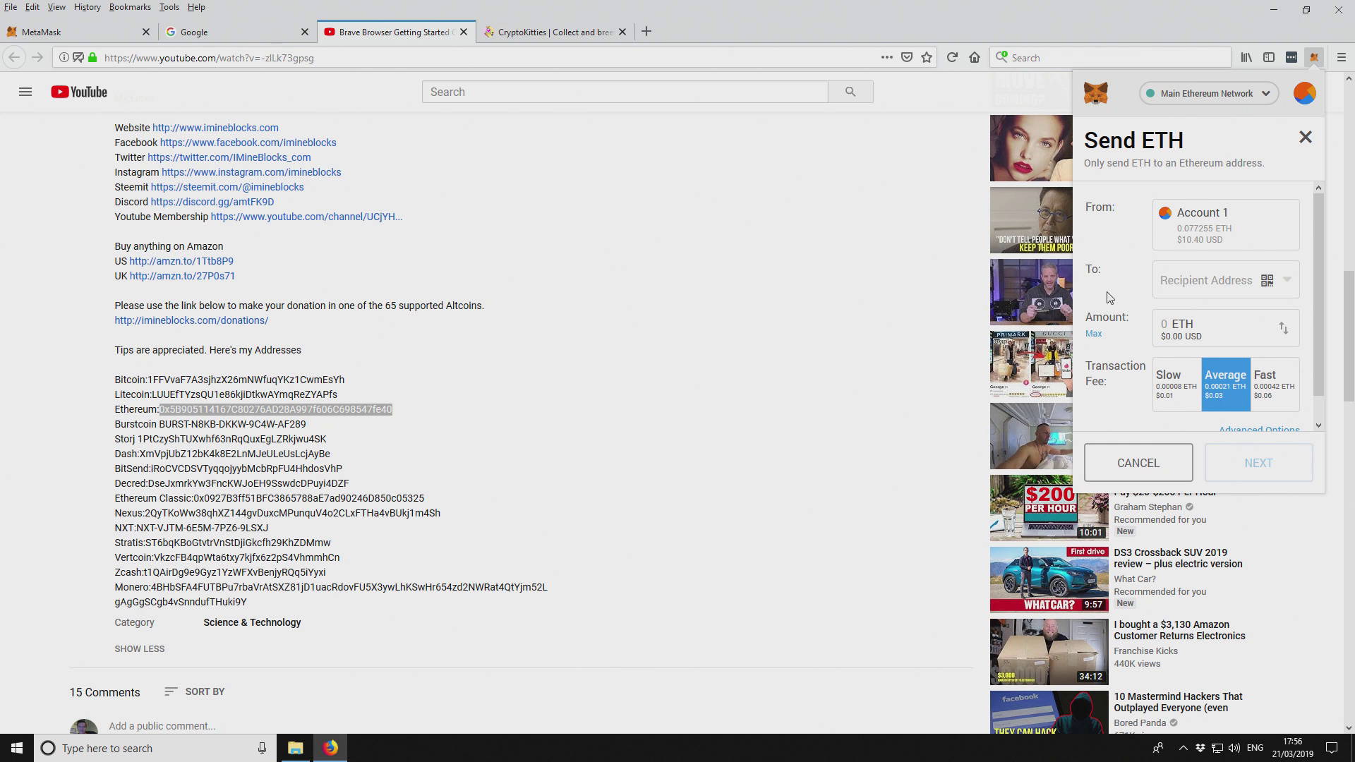
click(1175, 281)
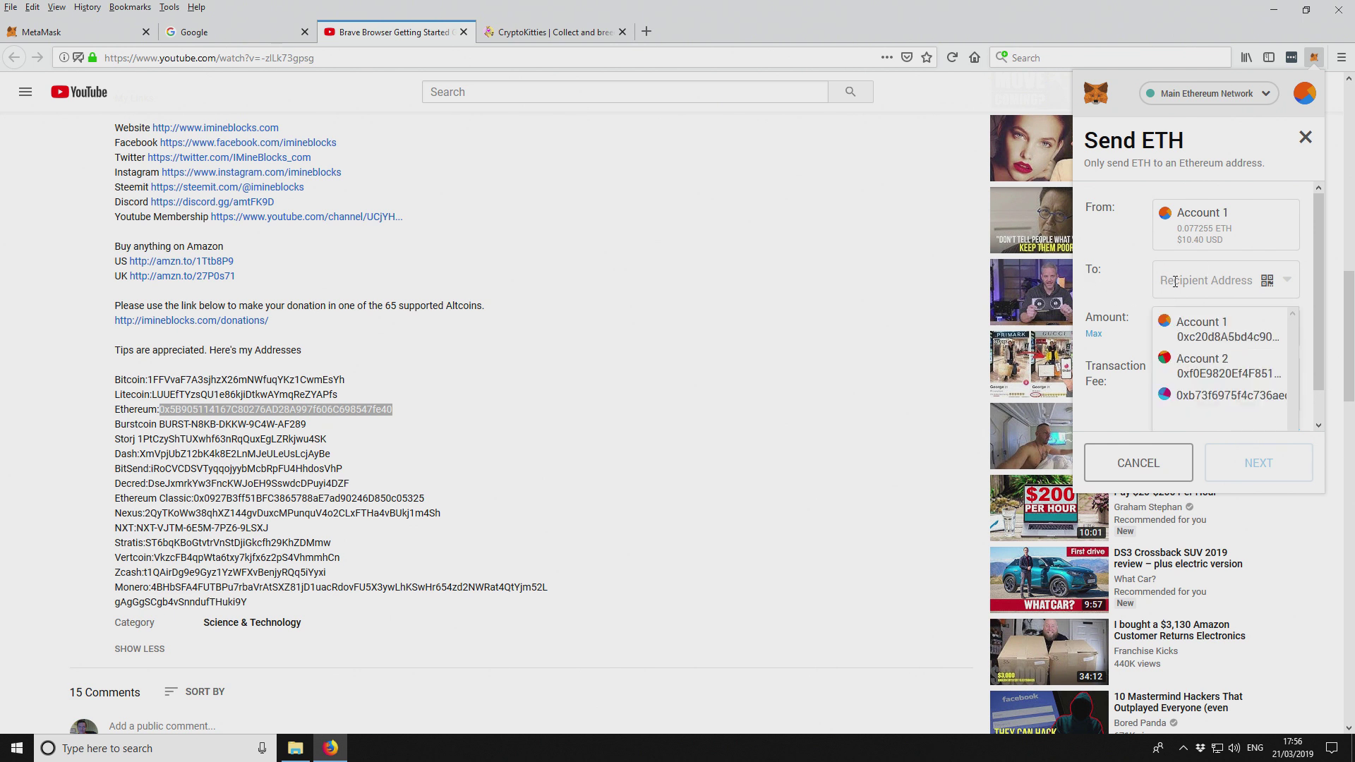
key(ctrl+v)
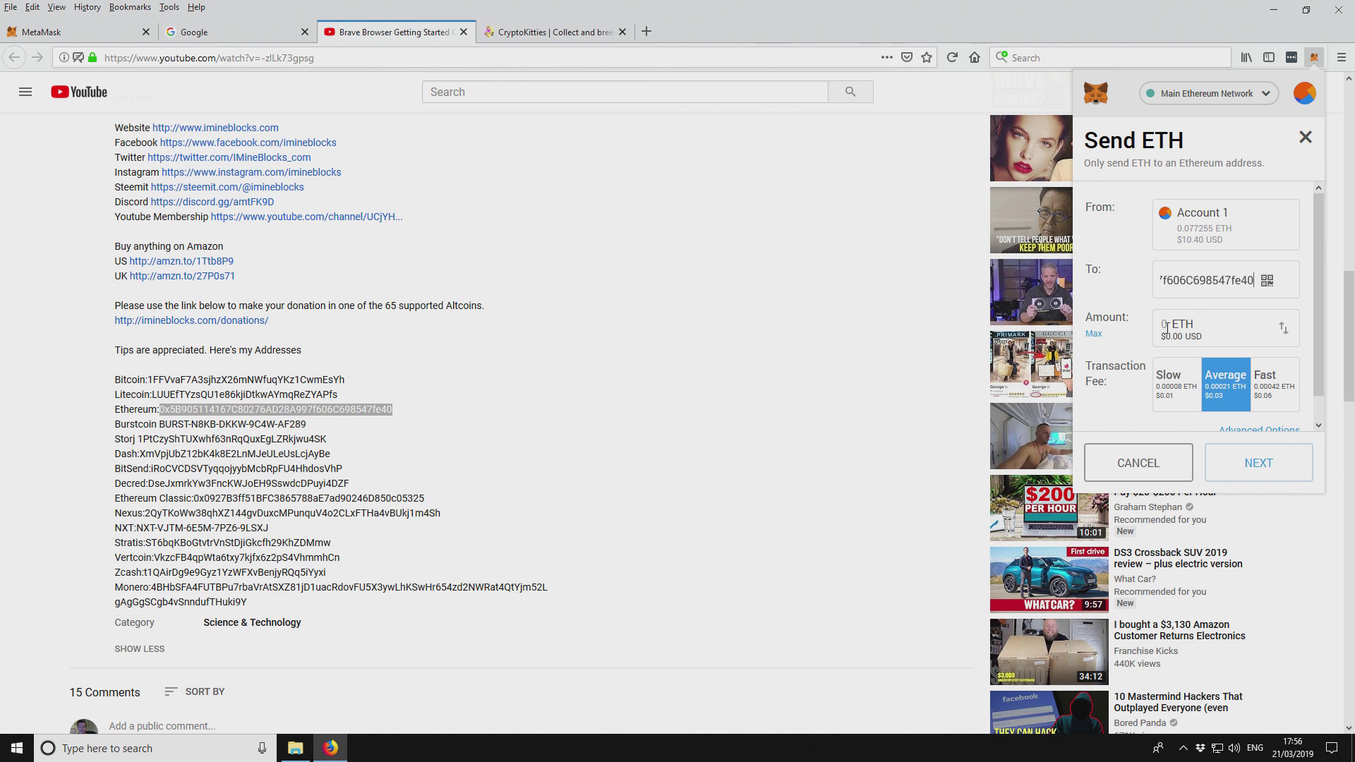
Step: Set the transfer amount to 0.001 ETH, keep the Average transaction fee and confirm the transaction
text(0.001)
drag(1088, 370, 1127, 394)
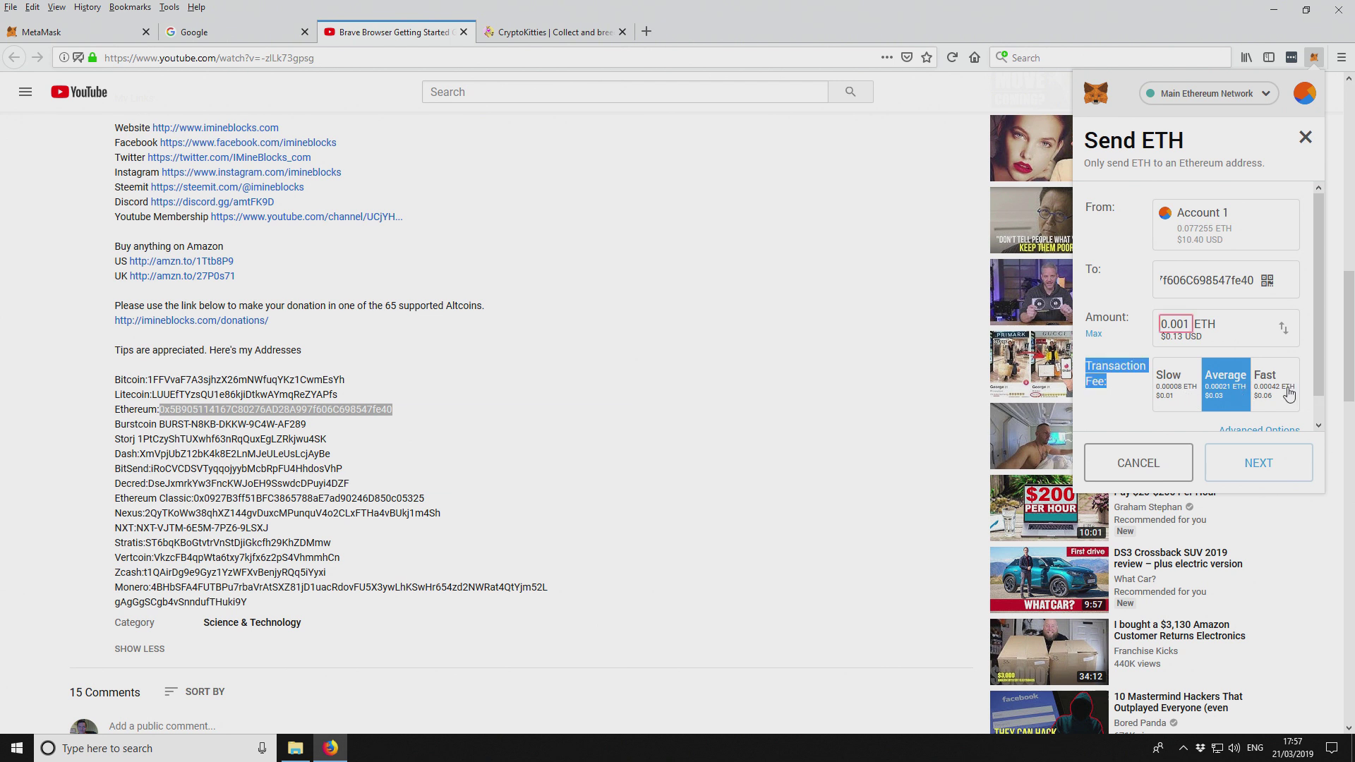
click(1134, 395)
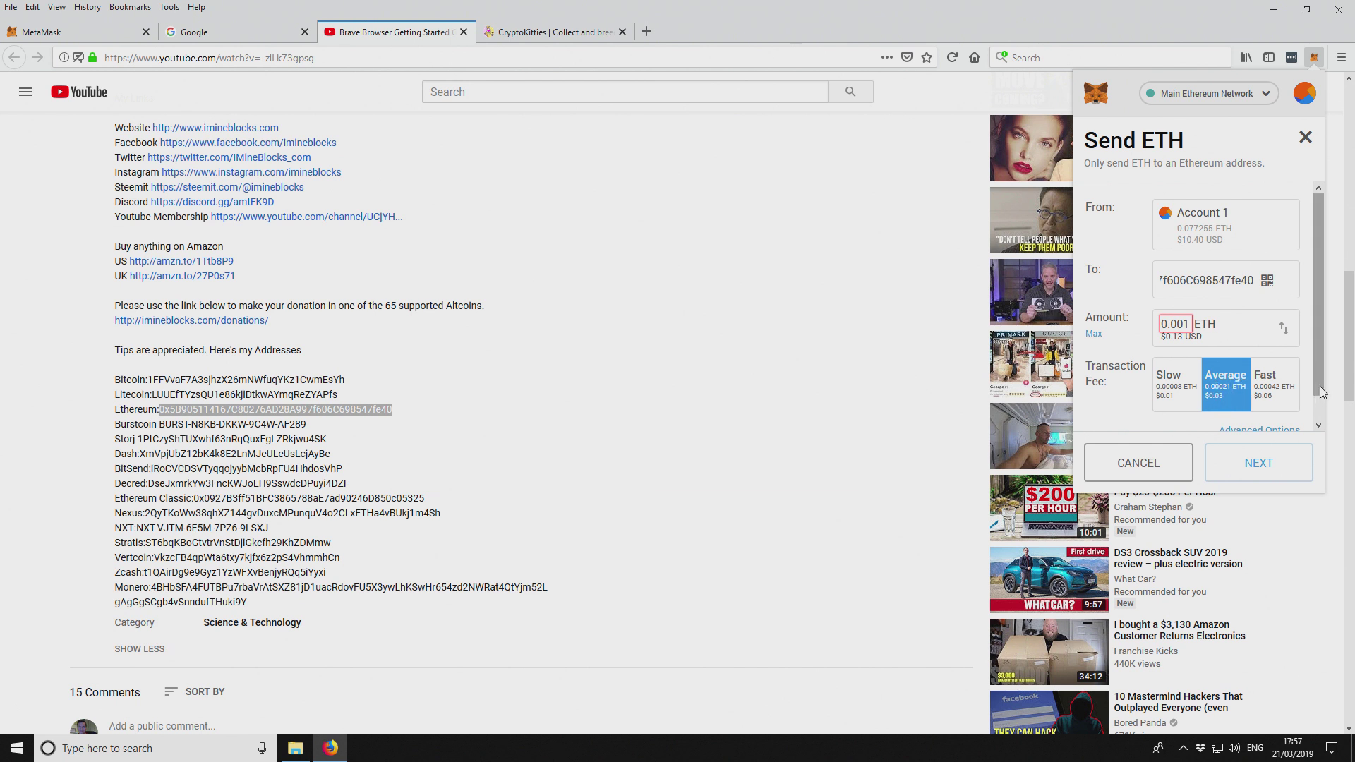
drag(1322, 393, 1322, 409)
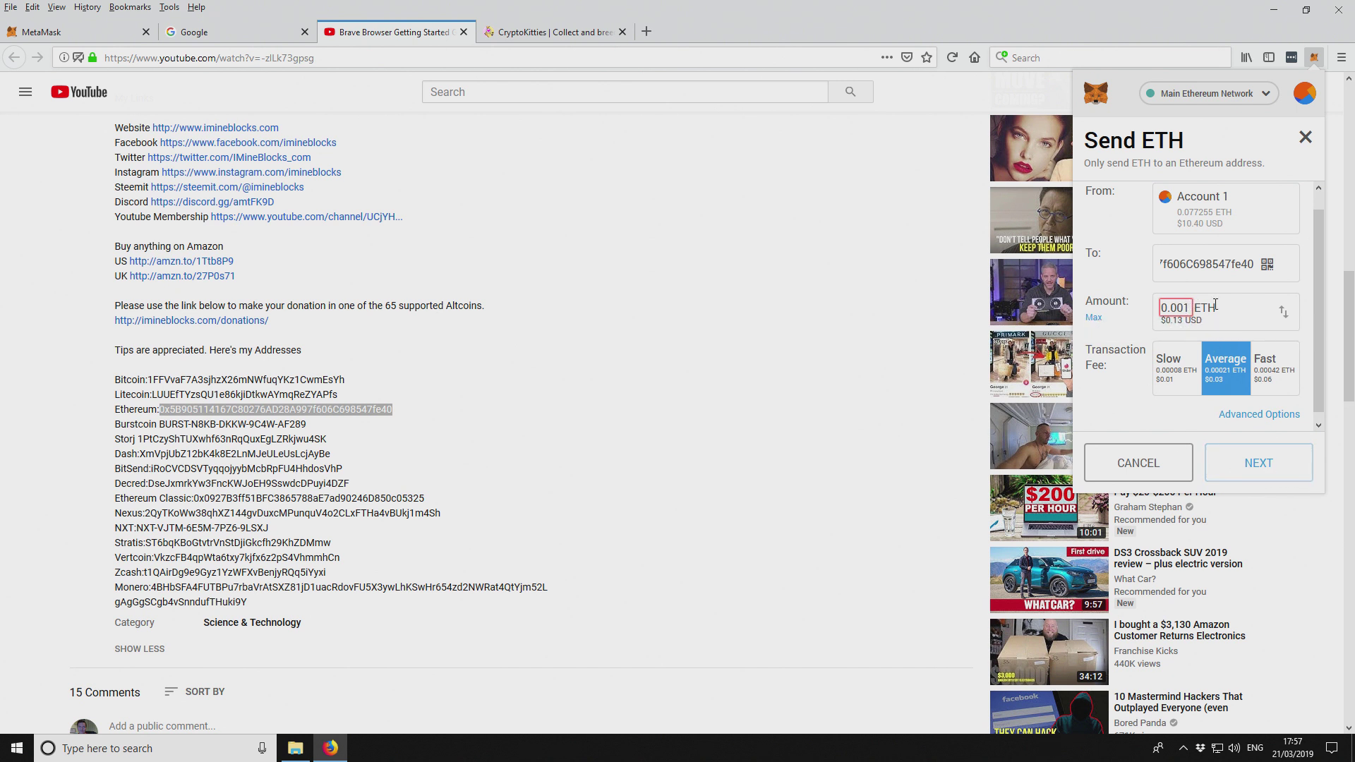
click(1260, 468)
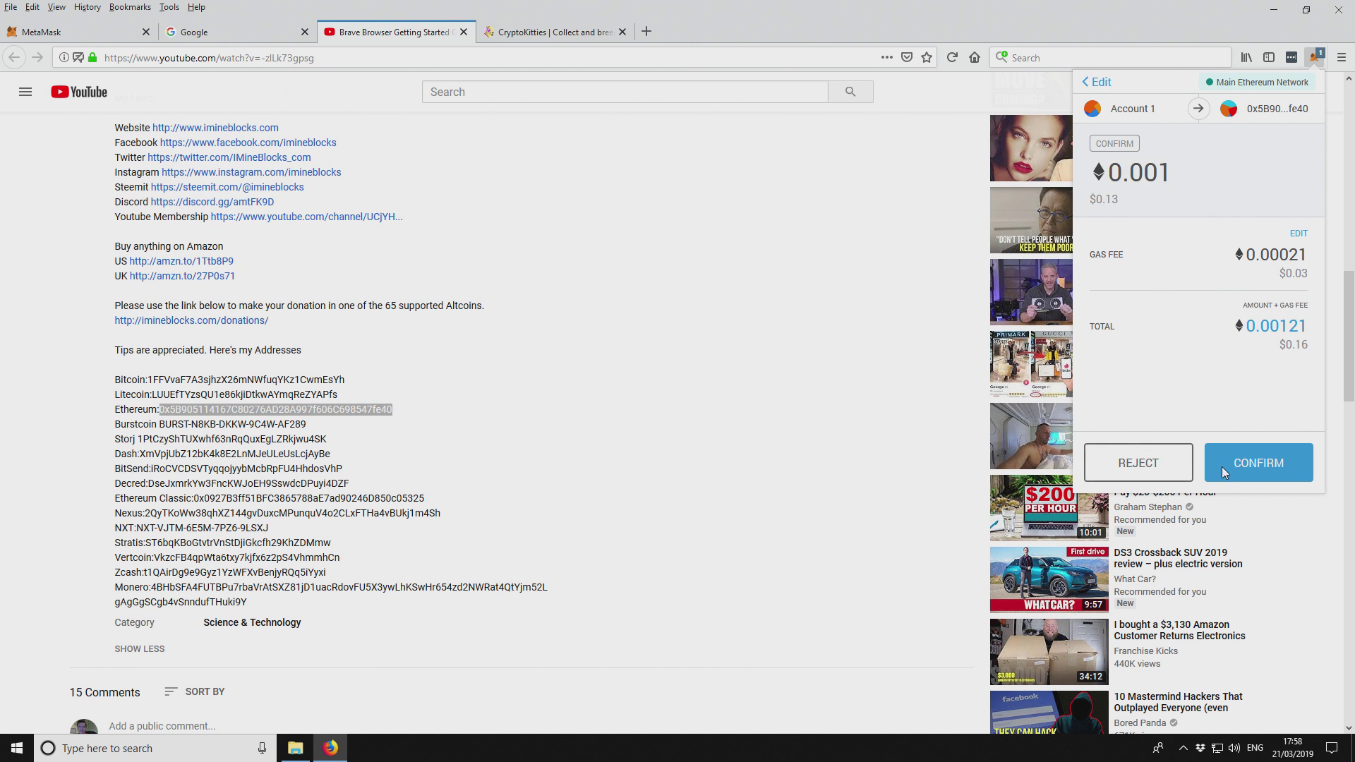
click(1276, 466)
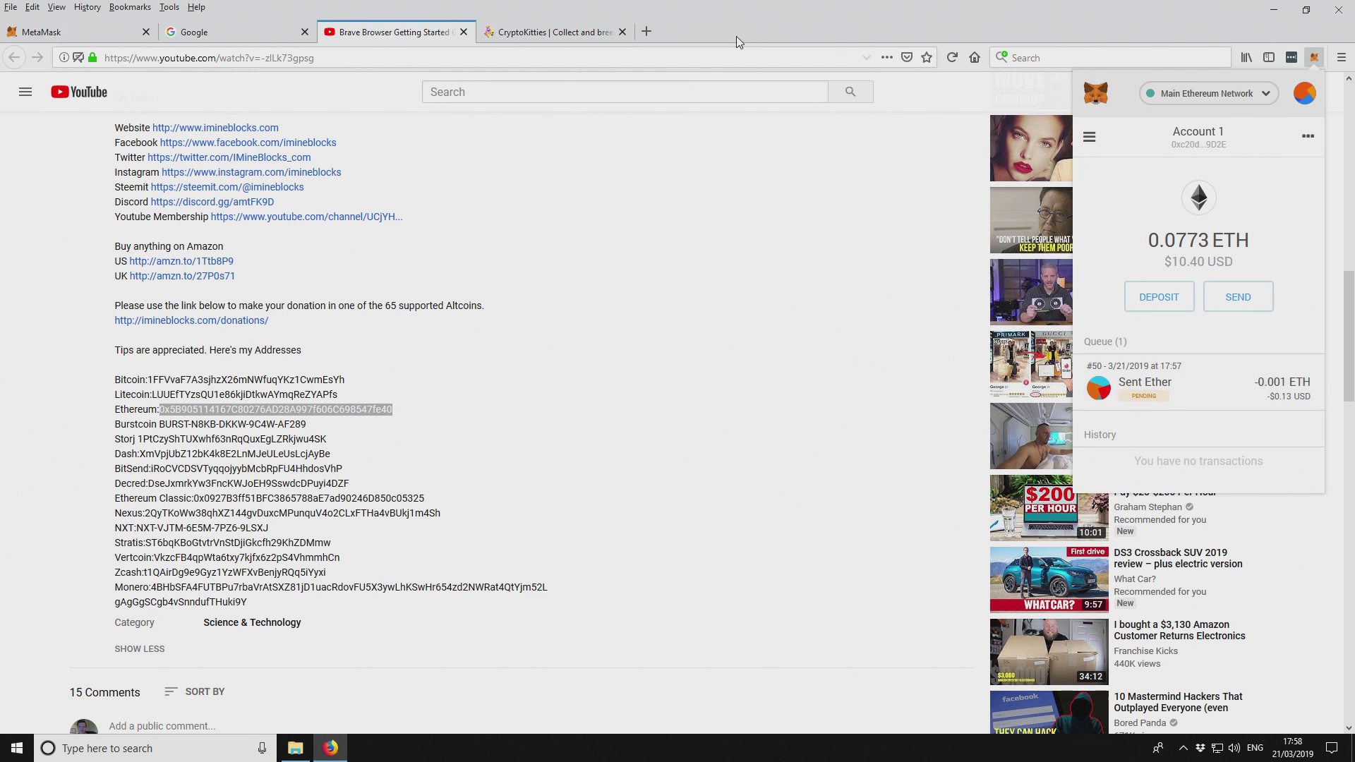
Step: Go to the CryptoKitties home page, start signing in and approve the MetaMask request to connect Account 1
click(582, 28)
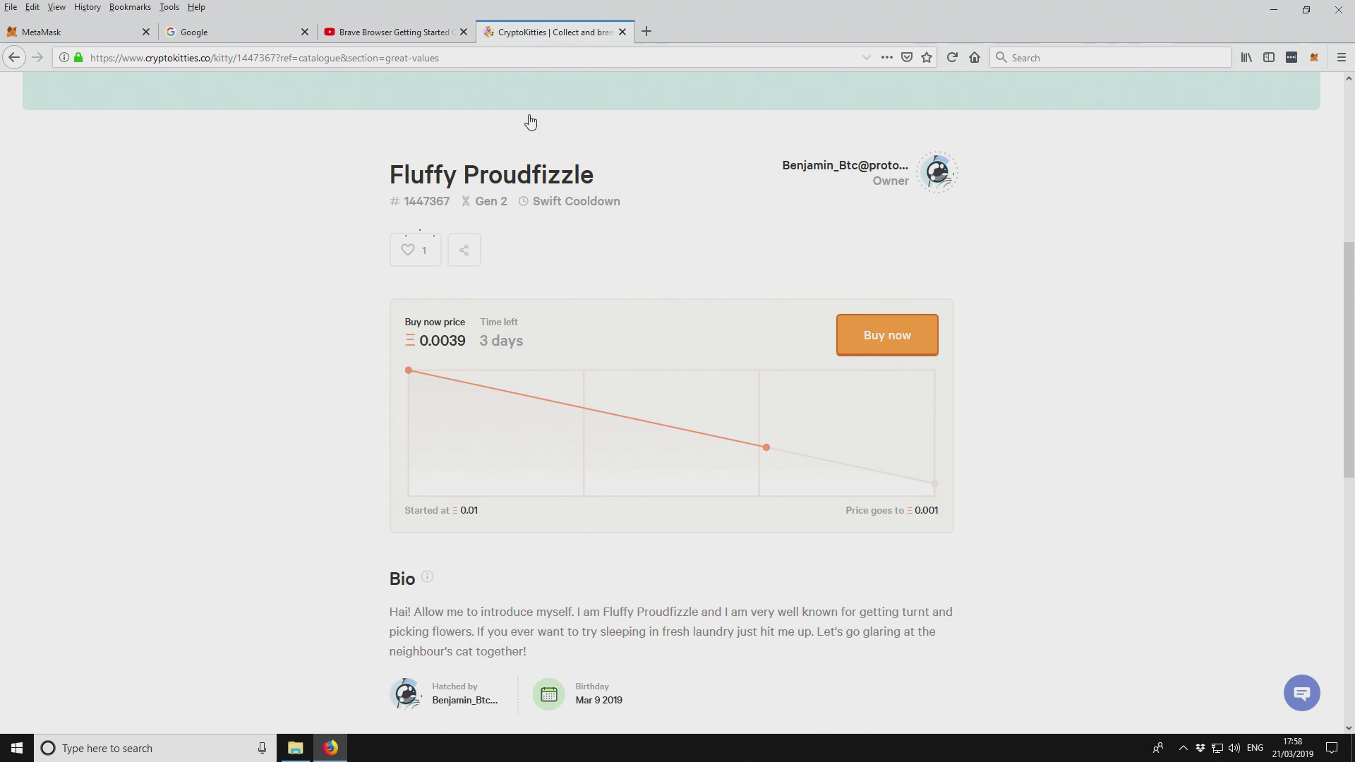
scroll(532, 182, up, 5)
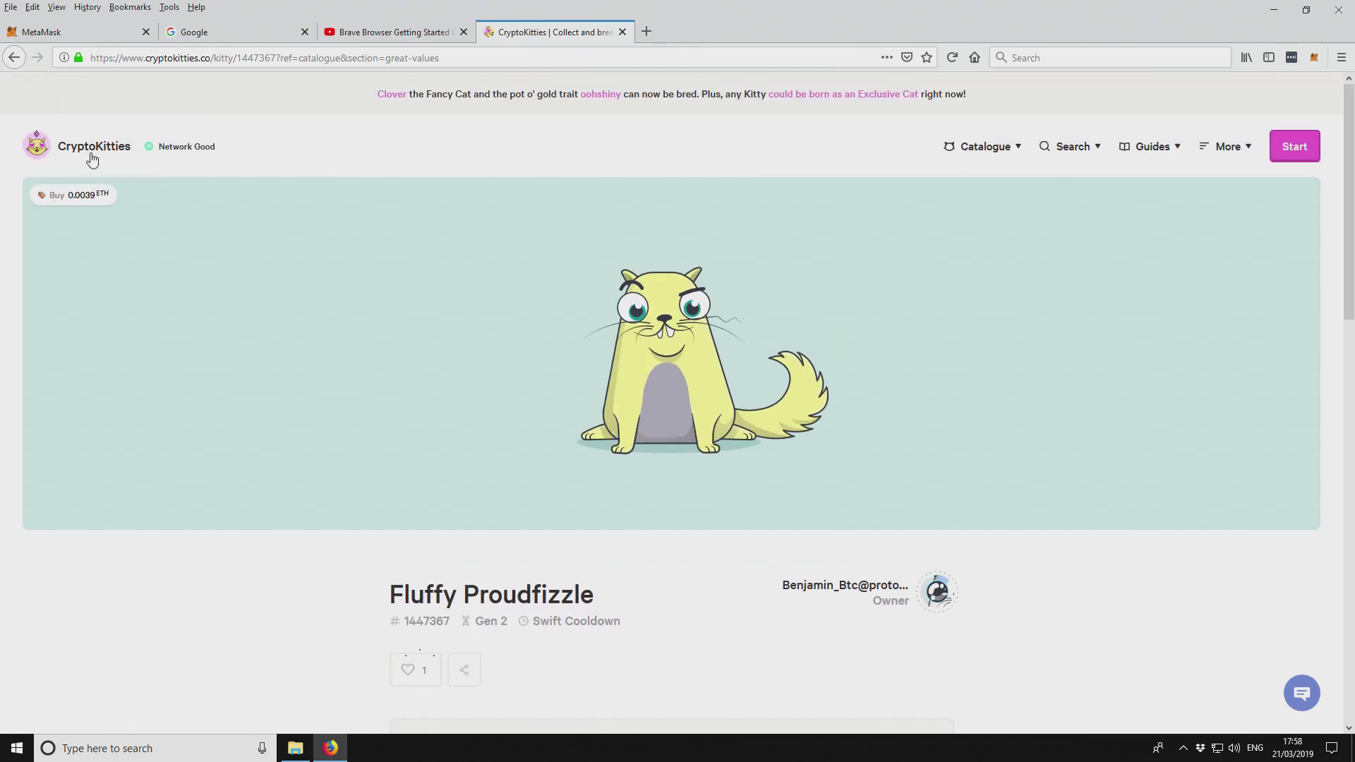
click(91, 157)
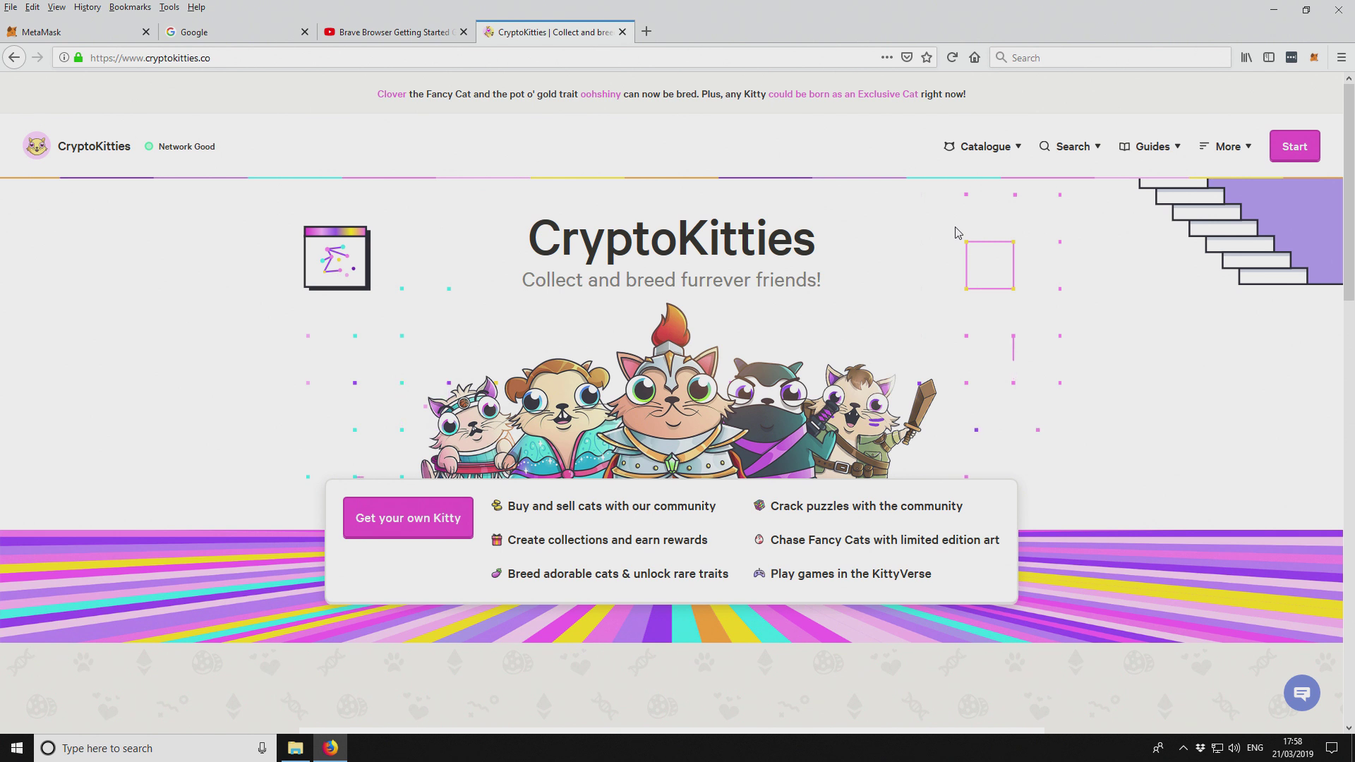
click(1295, 152)
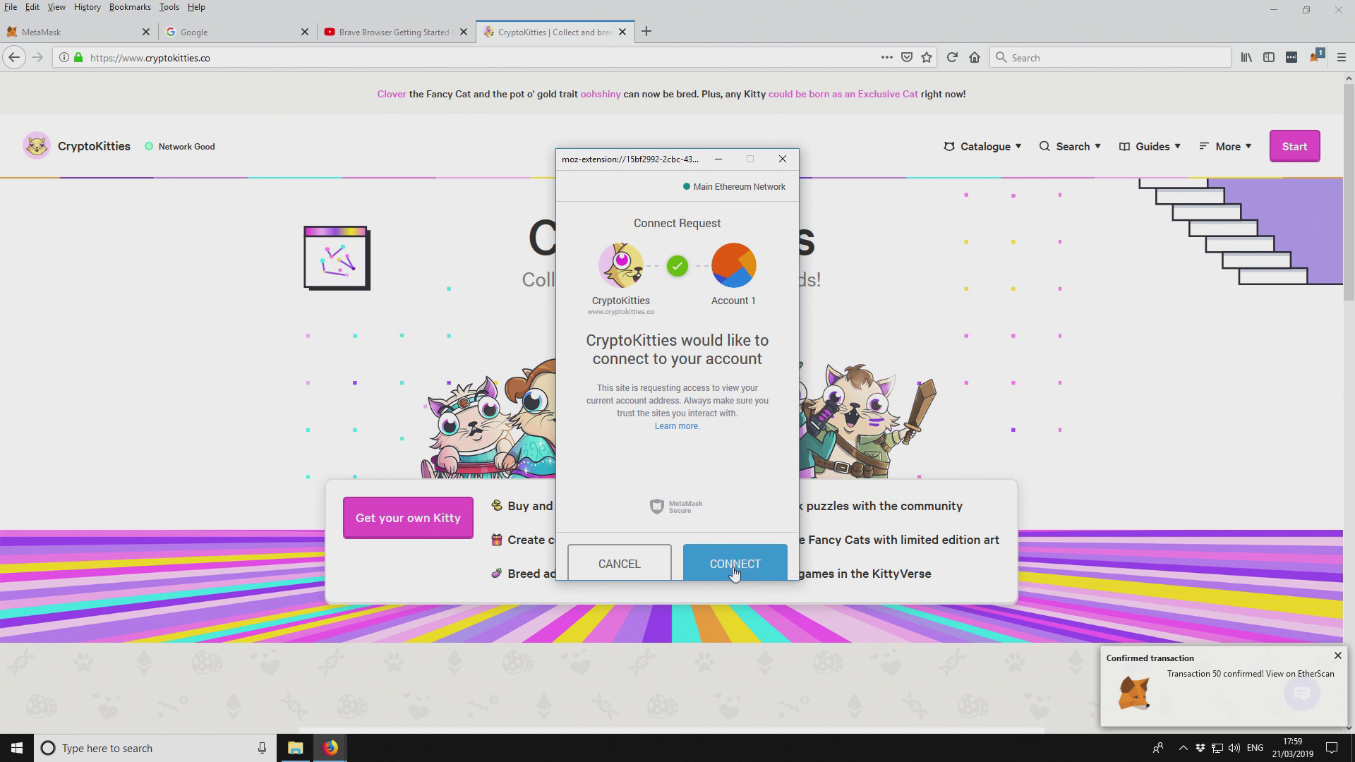
drag(649, 169, 649, 178)
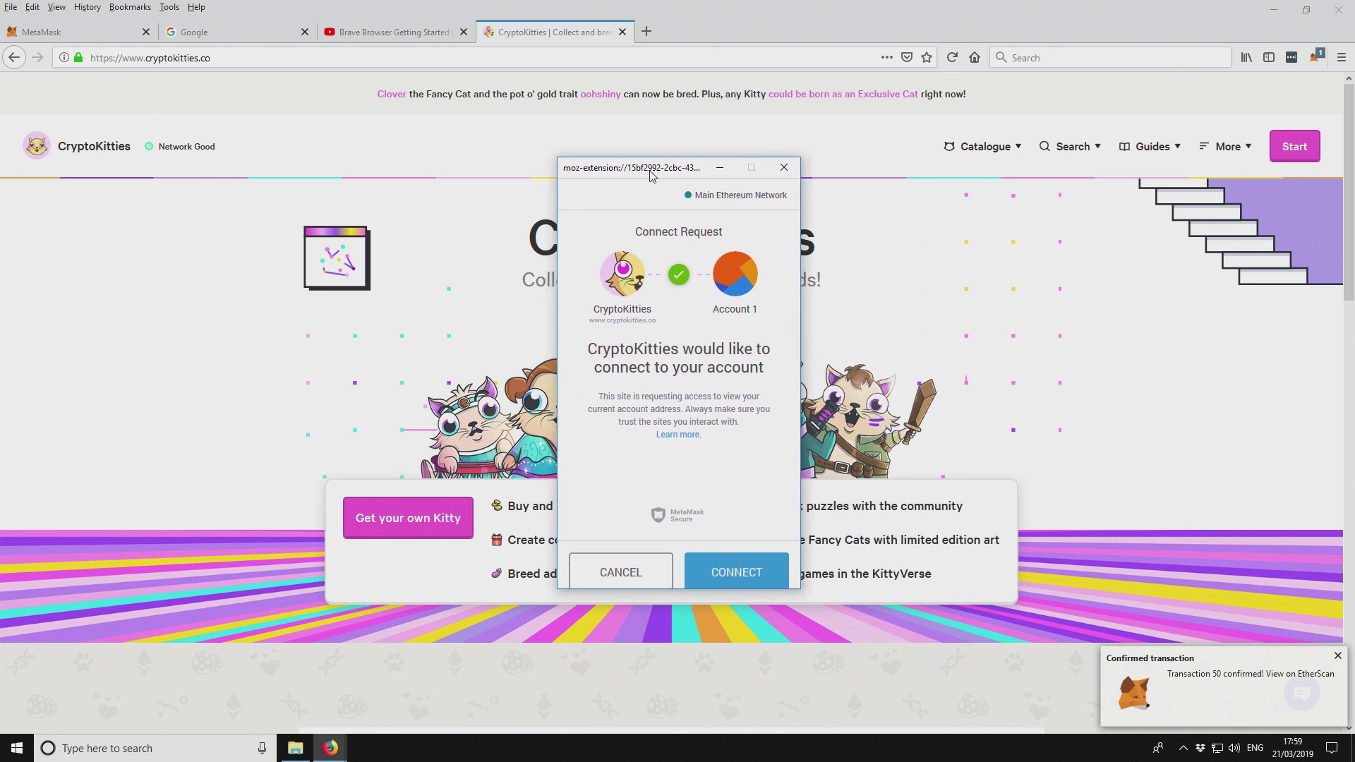
click(737, 569)
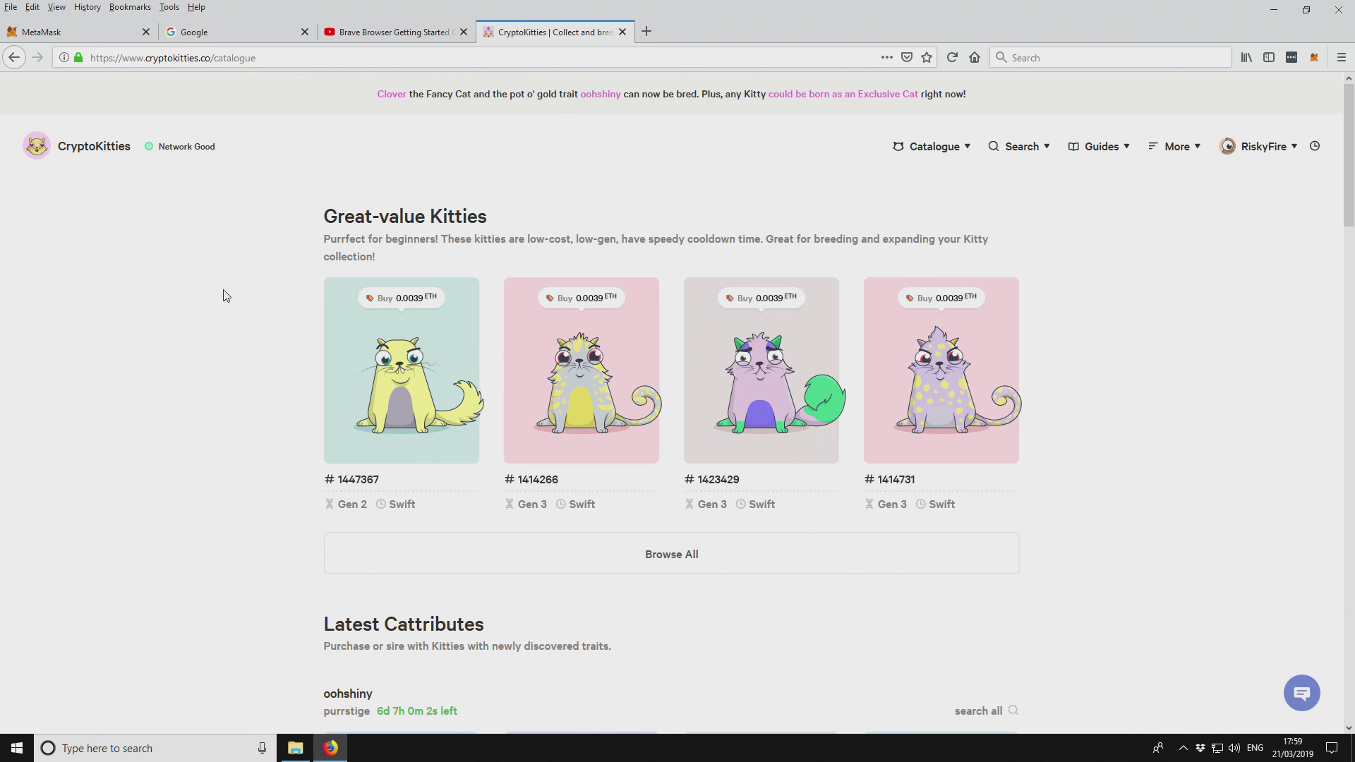
Step: Request the purchase of kitty 1447367 from the Great-value Kitties and reject the transaction in MetaMask
click(400, 381)
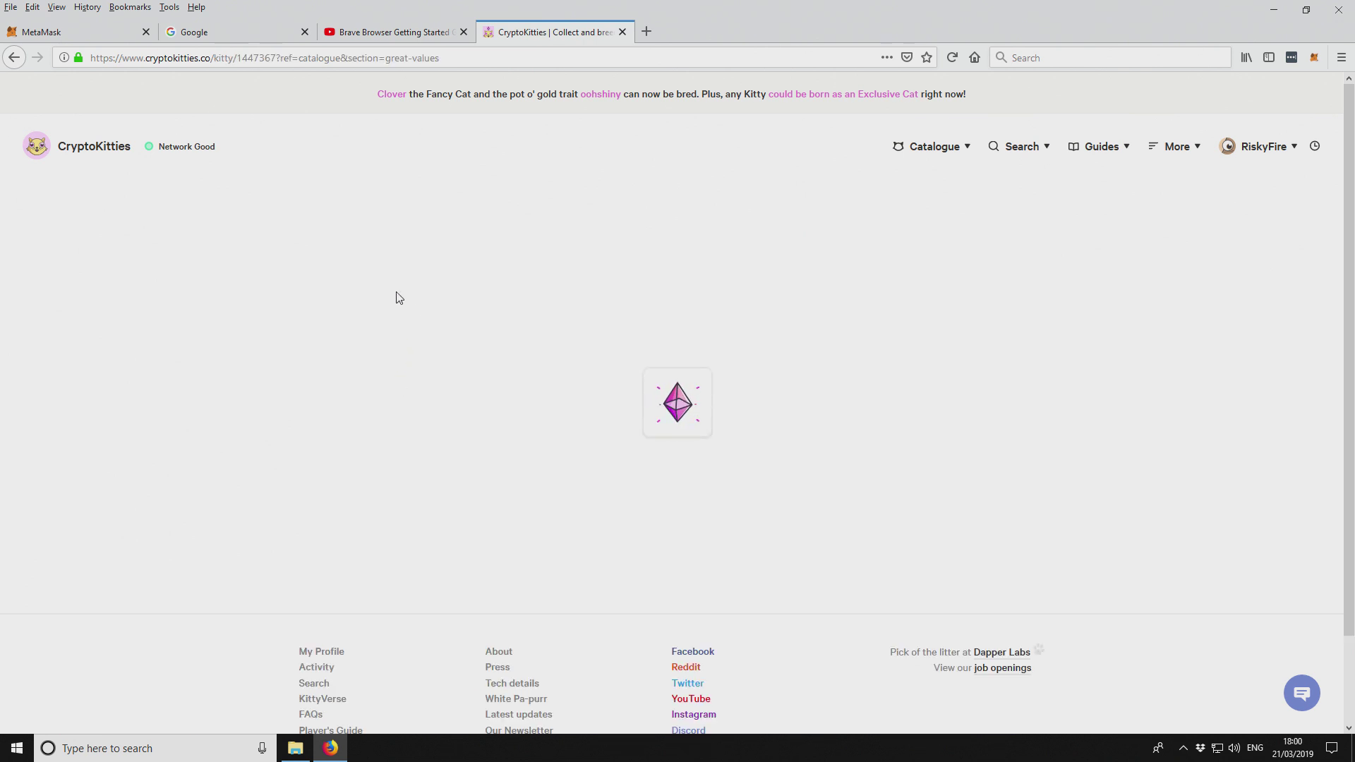
scroll(417, 265, down, 5)
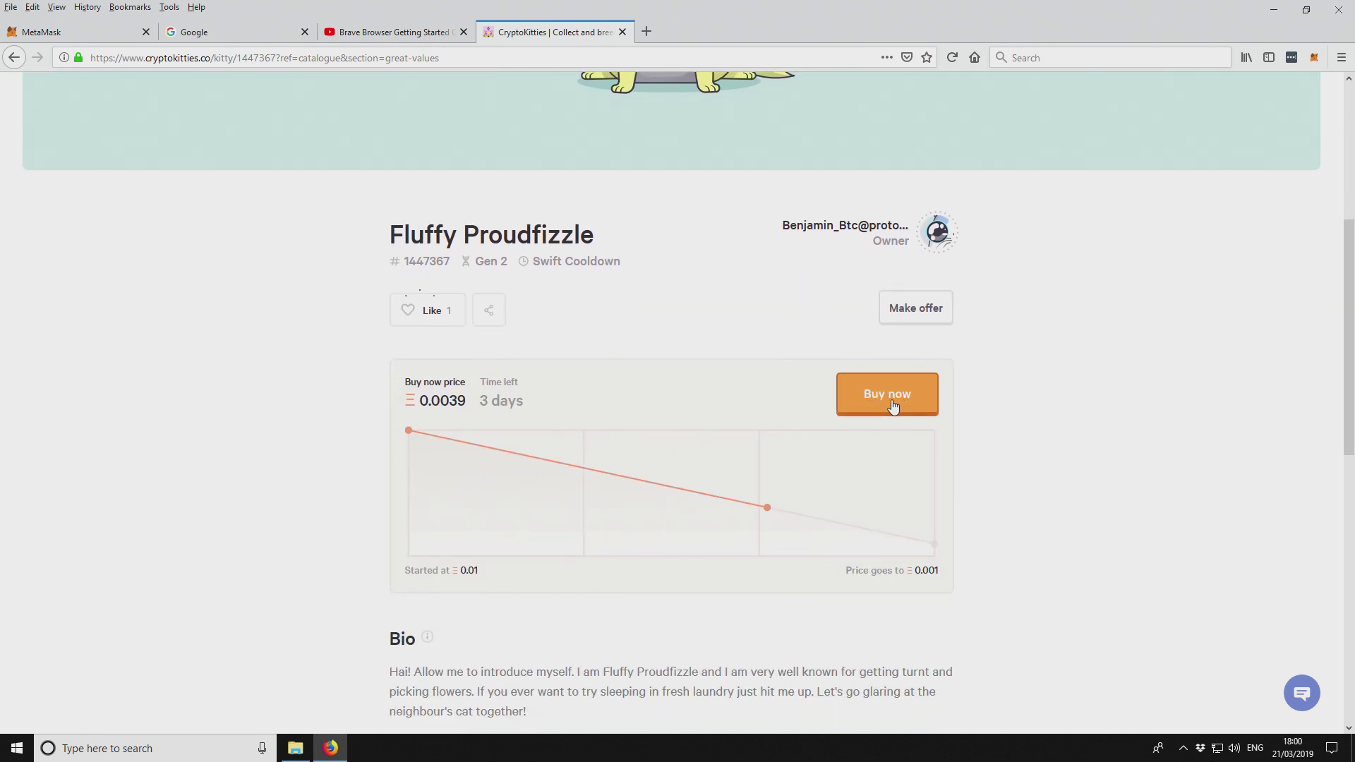
click(893, 406)
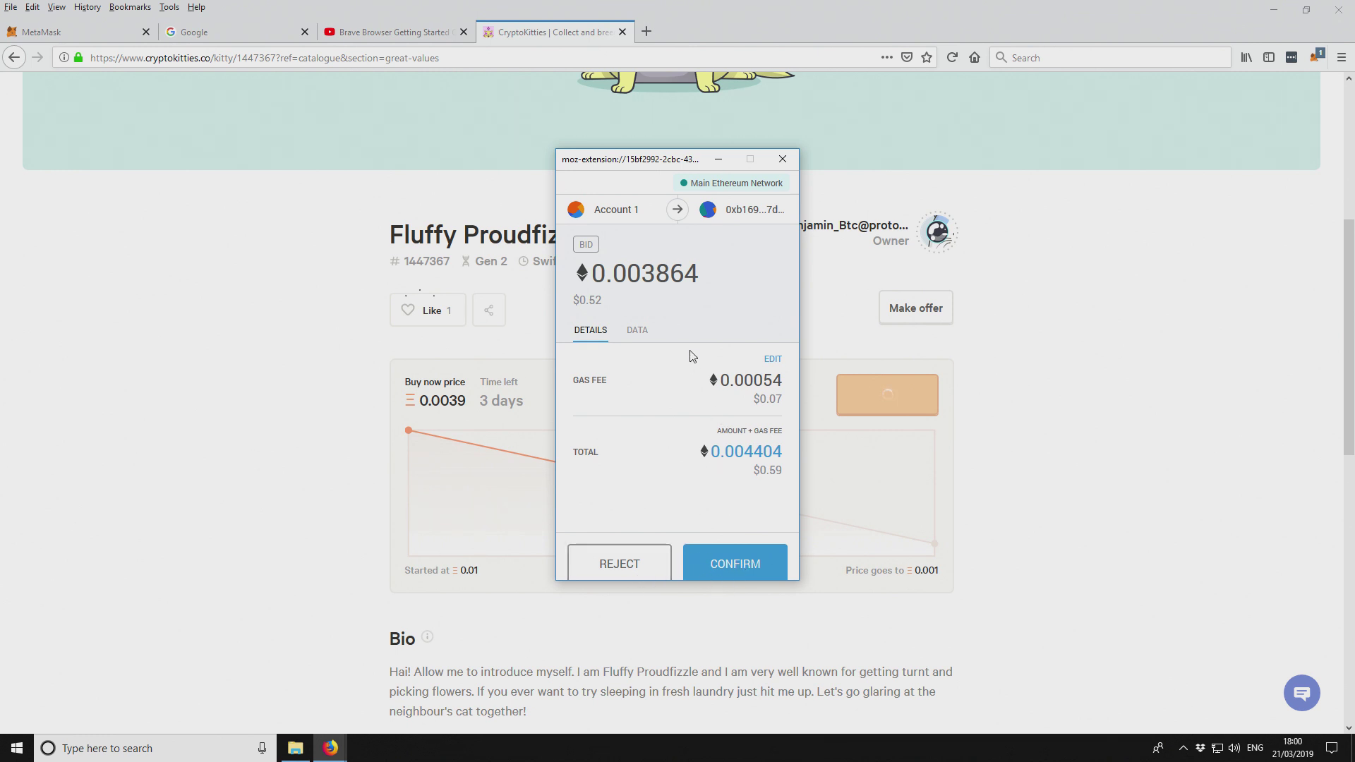
click(629, 565)
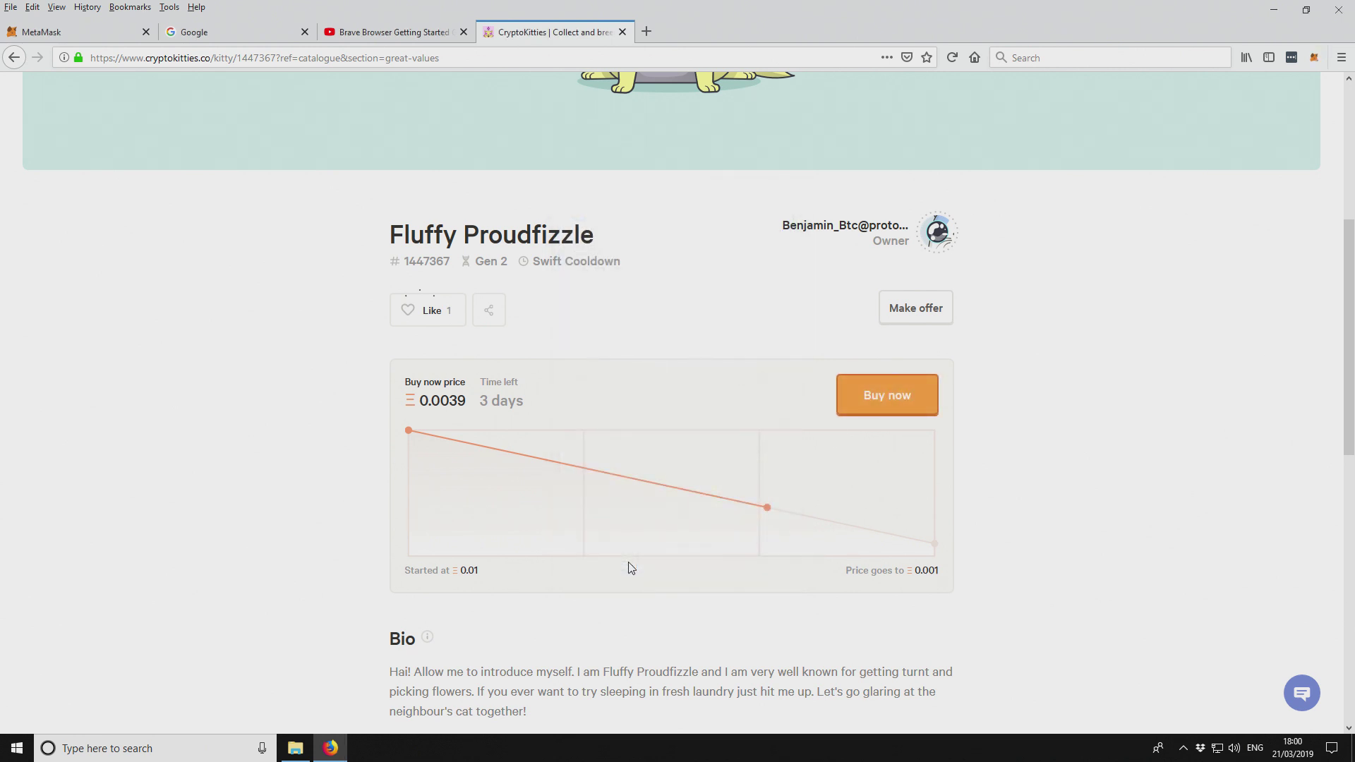